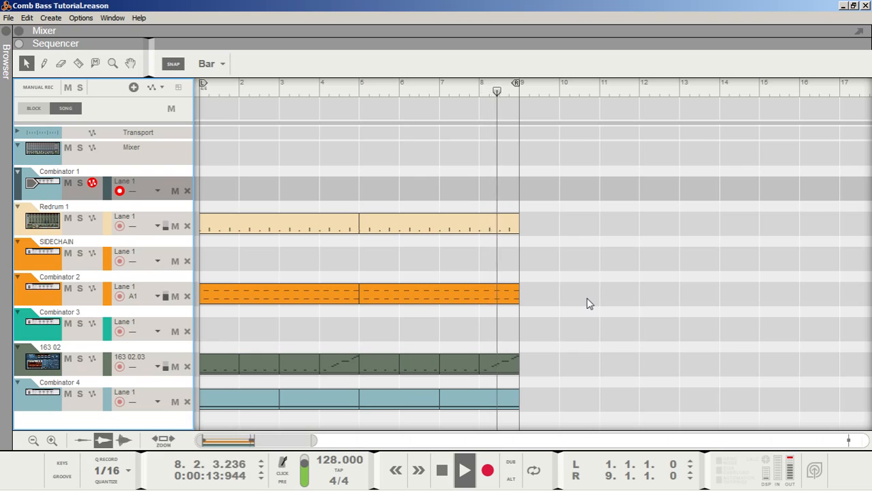
# Stop playback of the Comb Bass Tutorial song and switch to the Document 1 sequencer window
pyautogui.press('space')
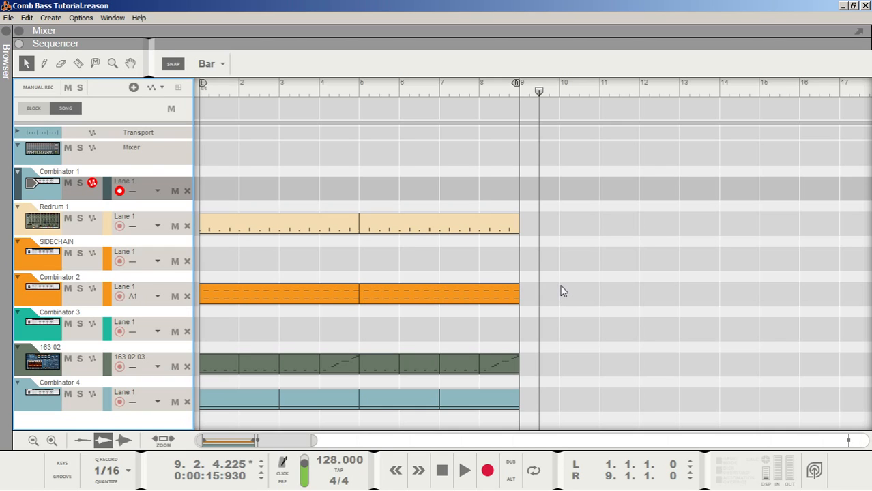
pyautogui.moveTo(251, 490)
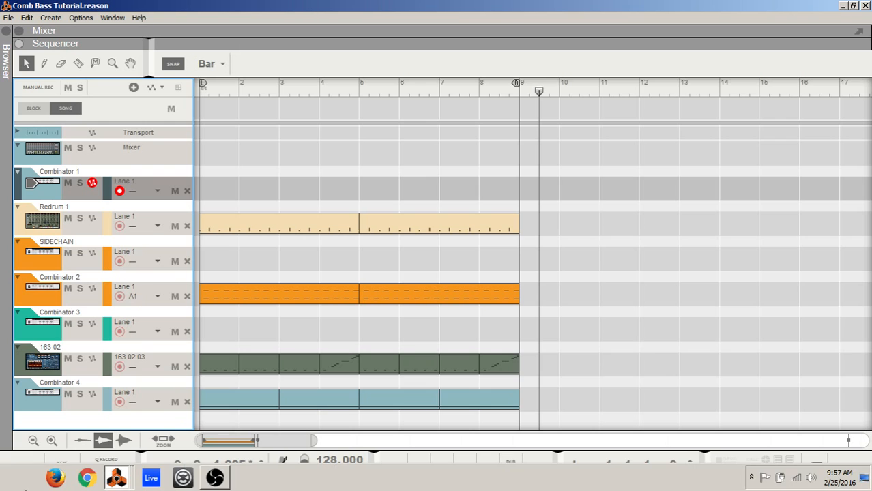
pyautogui.click(115, 479)
pyautogui.click(127, 437)
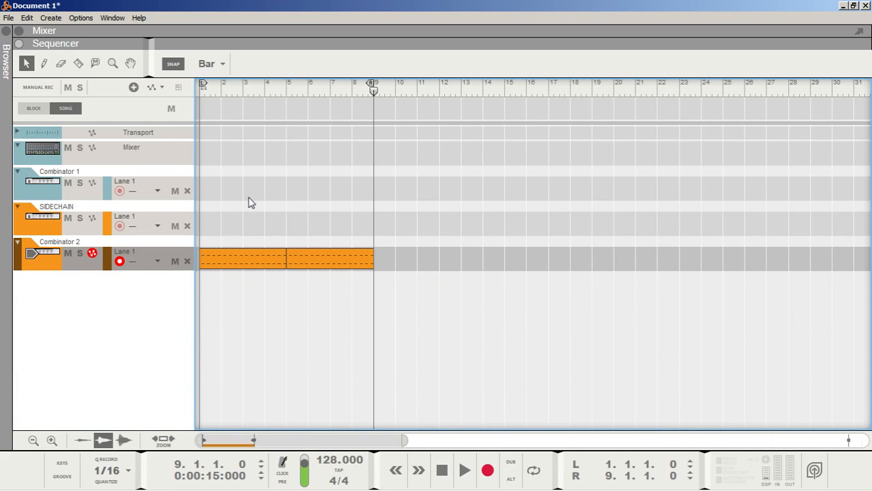
# Switch to the rack window of Document 1
pyautogui.click(116, 479)
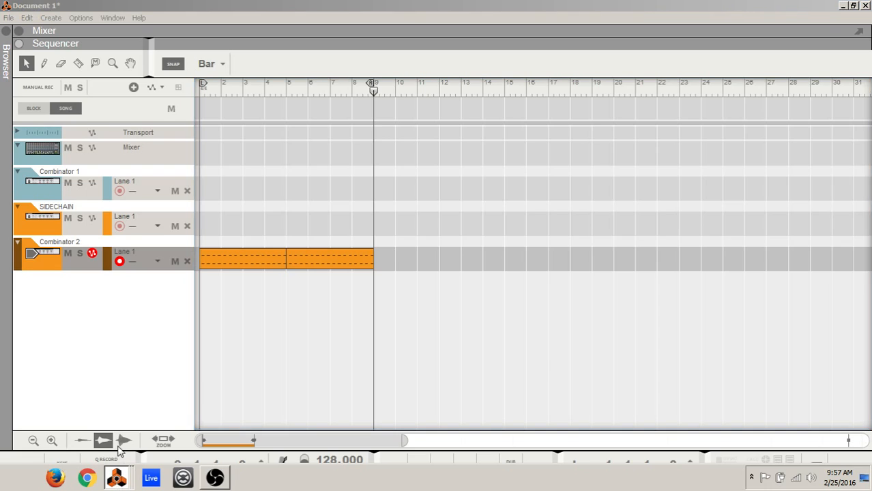
pyautogui.click(122, 448)
pyautogui.click(282, 355)
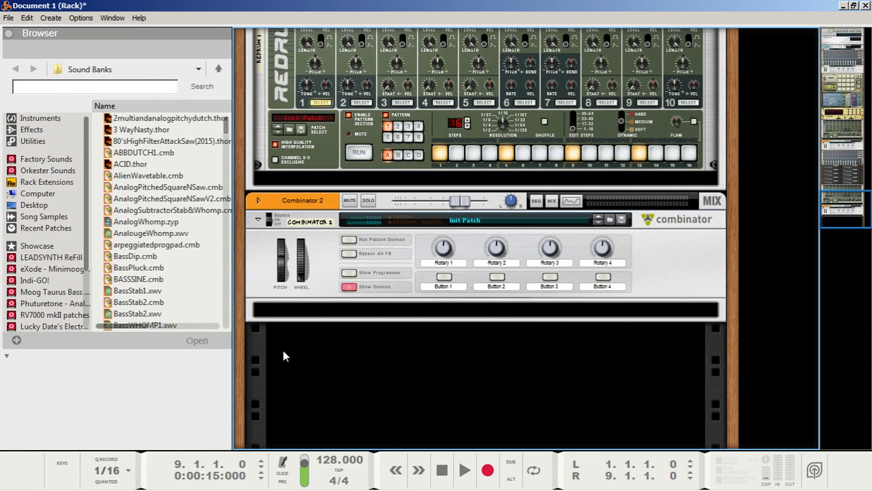
pyautogui.rightClick(286, 356)
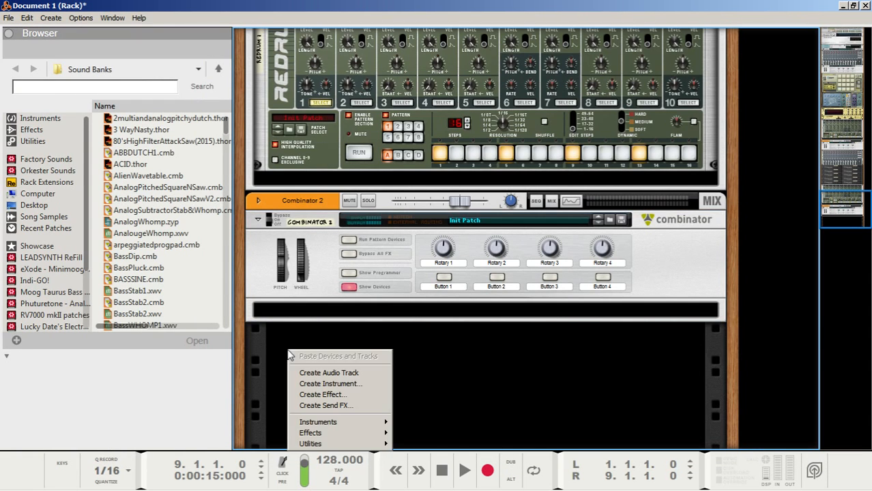
pyautogui.moveTo(309, 445)
pyautogui.click(460, 342)
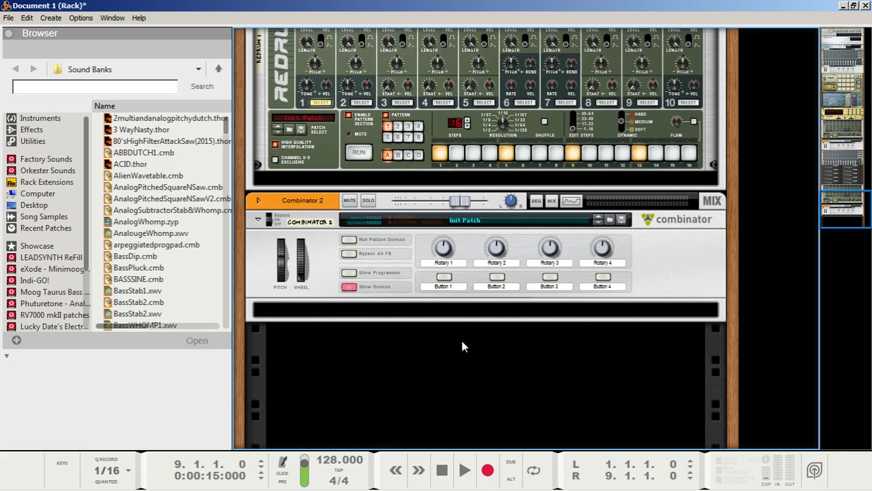
# Add a micro MIX line mixer inside the empty Combinator 2
pyautogui.click(361, 309)
pyautogui.rightClick(361, 315)
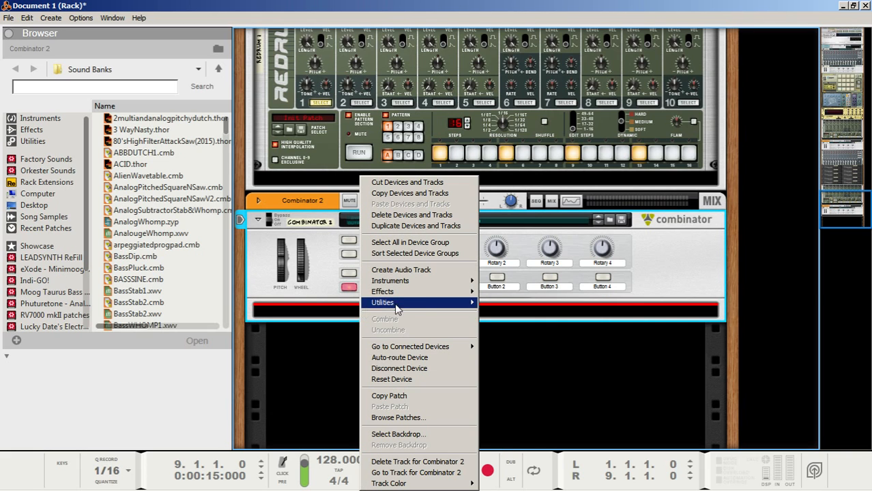
pyautogui.moveTo(393, 304)
pyautogui.click(524, 326)
# Add a Thor Polysonic Synthesizer below the line mixer inside Combinator 2 and show its programmer
pyautogui.click(349, 317)
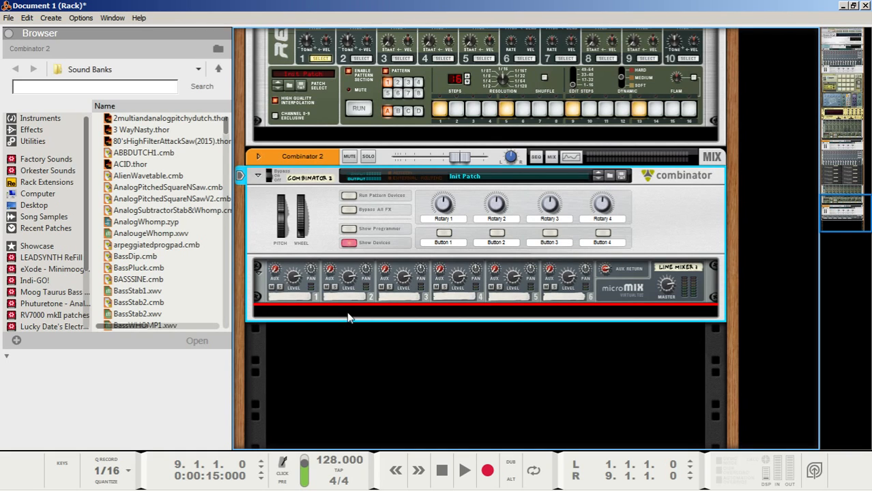
pyautogui.rightClick(348, 318)
pyautogui.moveTo(387, 281)
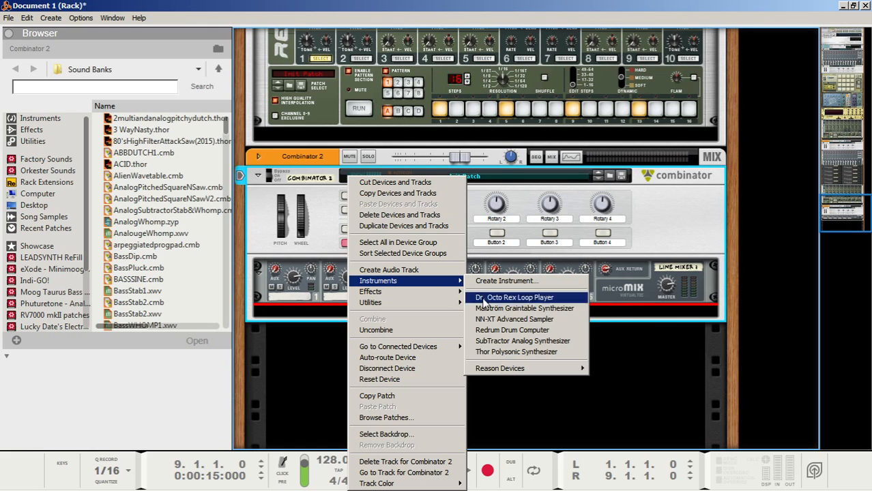
pyautogui.click(505, 352)
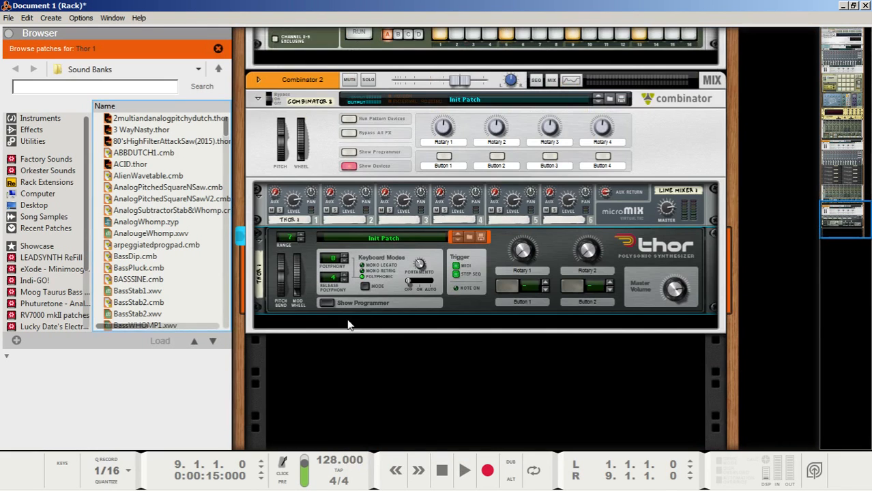
pyautogui.click(327, 302)
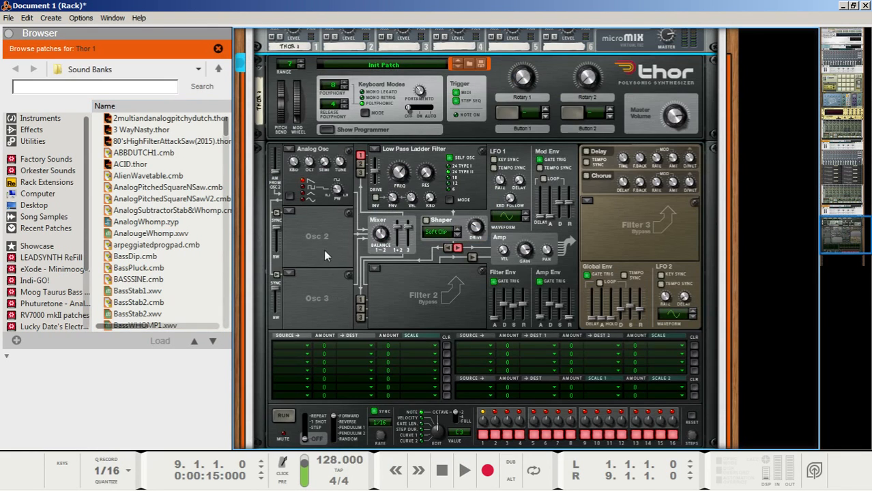
# Reset the Thor device and end patch browsing for it
pyautogui.rightClick(316, 232)
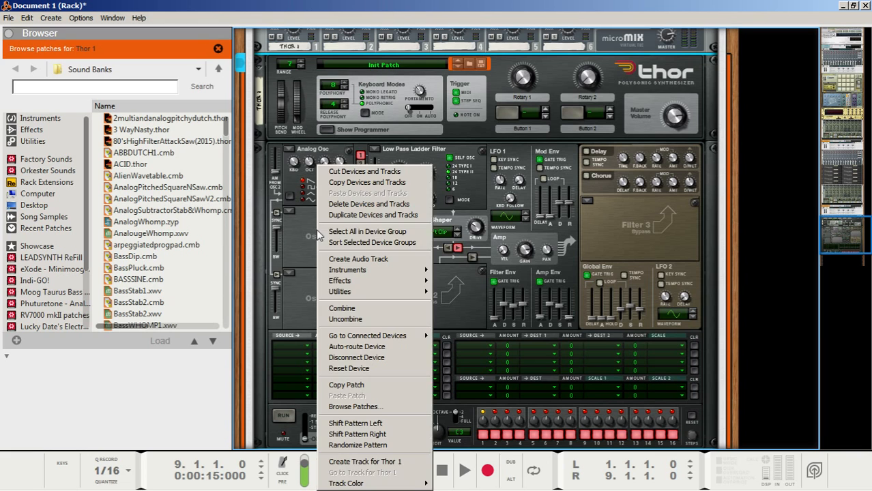
pyautogui.click(349, 369)
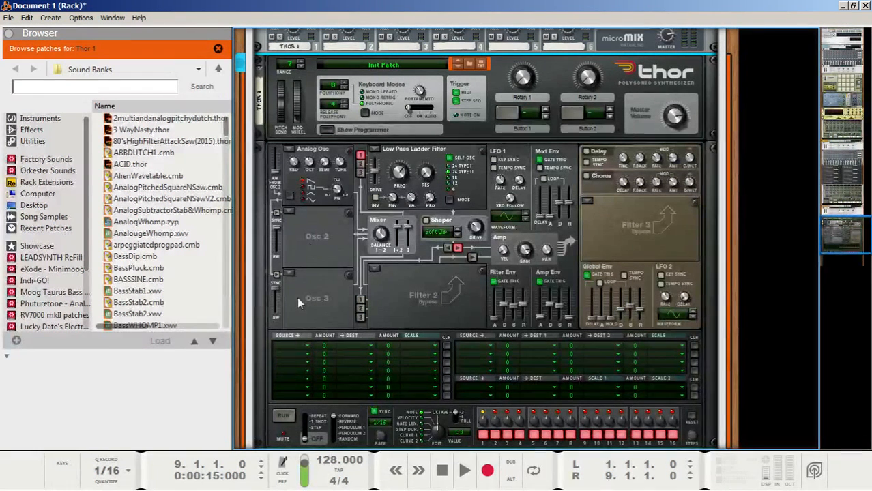
pyautogui.click(218, 49)
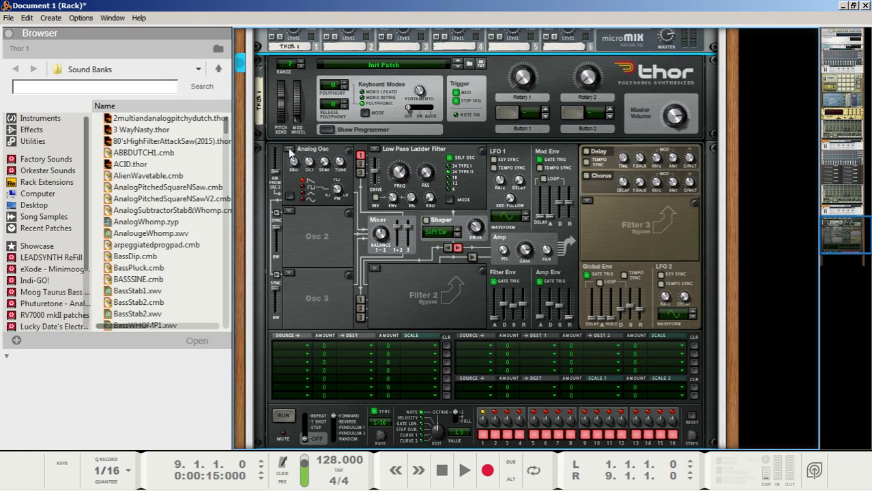
# Make Thor's oscillator 1 a Wavetable oscillator with the Mixed Waves 1 table, and adjust its octave and wavetable position
pyautogui.click(289, 148)
pyautogui.click(302, 170)
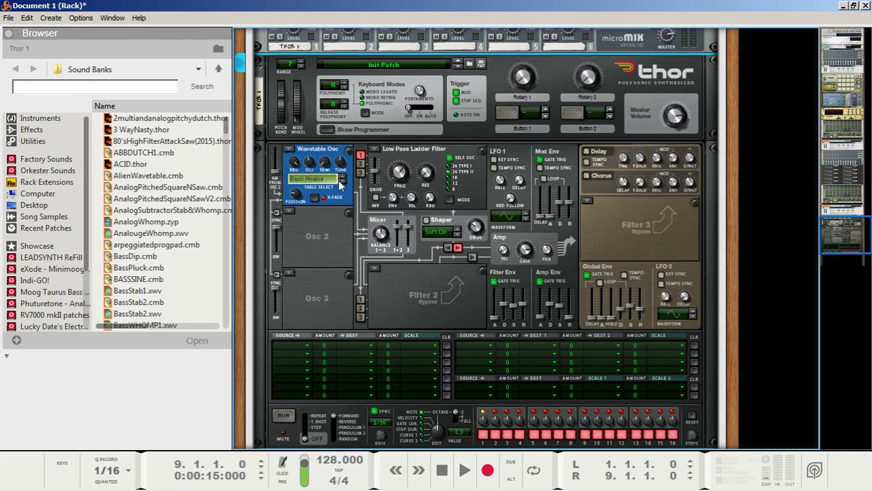
pyautogui.click(329, 181)
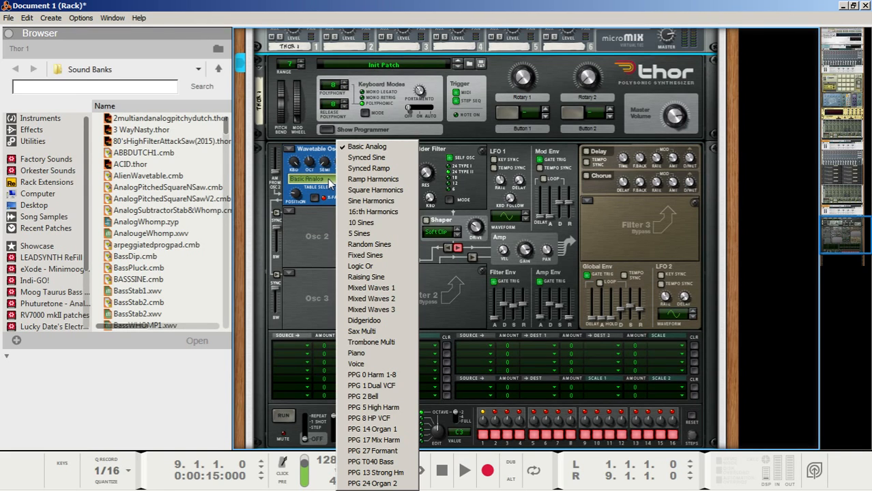
pyautogui.click(374, 288)
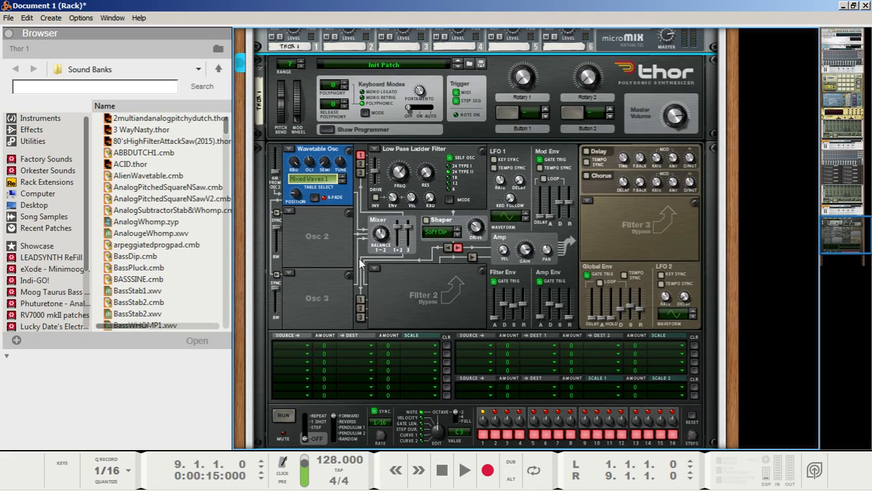
pyautogui.moveTo(308, 163); pyautogui.dragTo(308, 167)
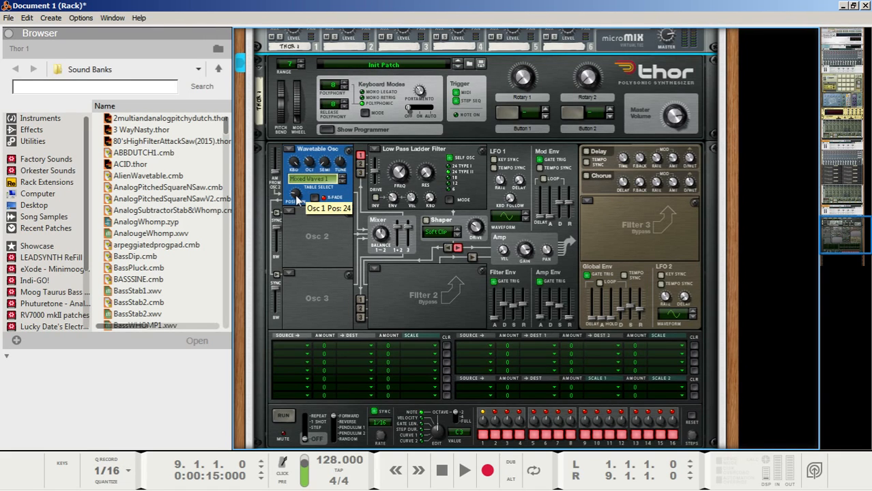
pyautogui.moveTo(294, 195); pyautogui.dragTo(300, 184)
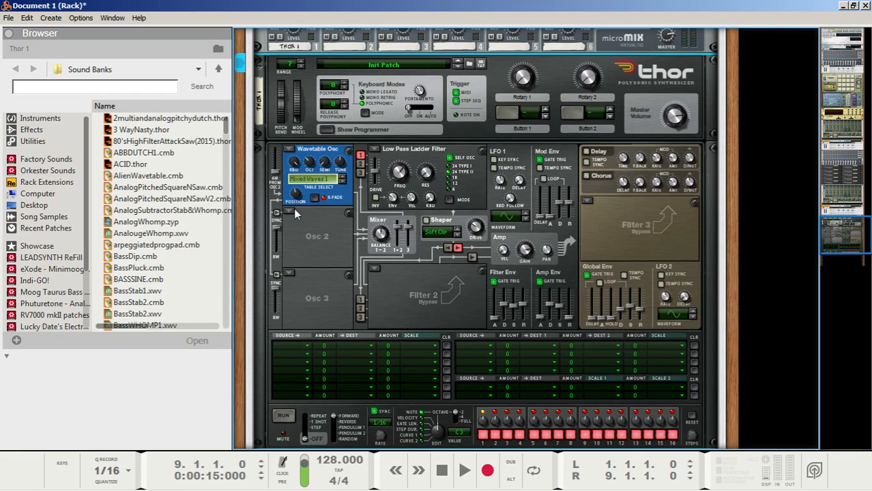
# Make oscillator 2 a Wavetable oscillator and route oscillators 2 and 3 into Filter 1
pyautogui.click(293, 215)
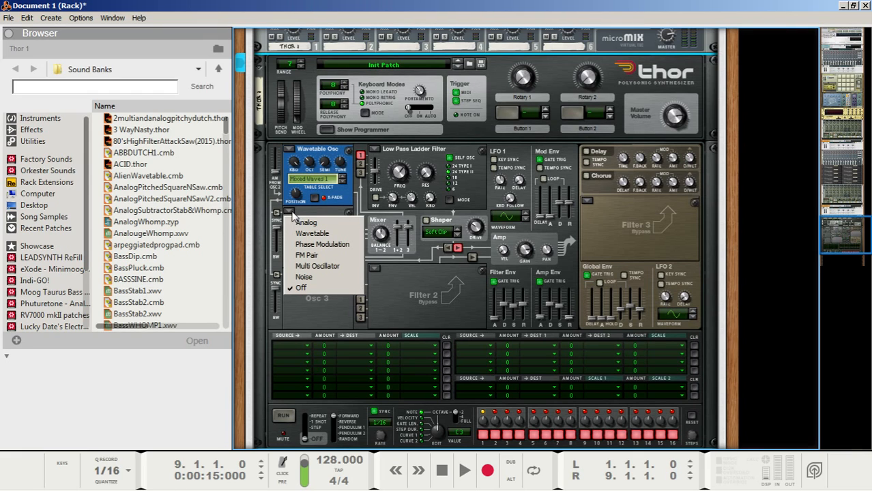
pyautogui.click(298, 234)
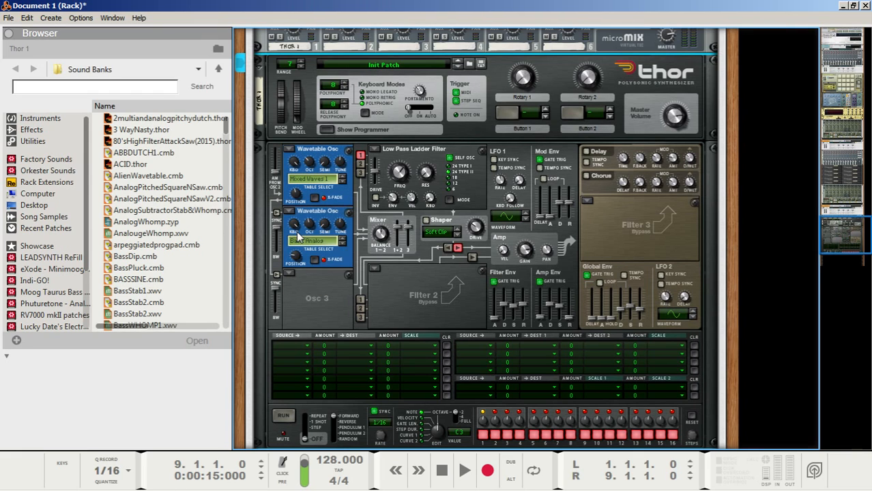
pyautogui.click(361, 164)
pyautogui.click(362, 173)
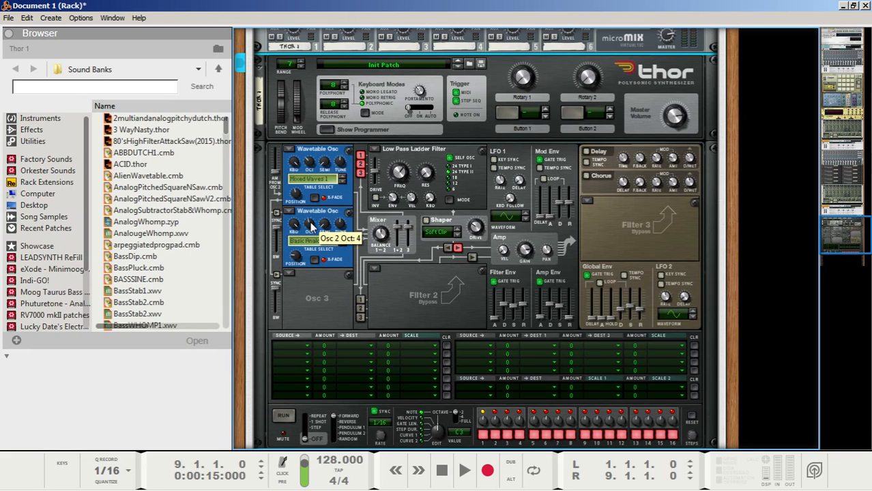
# Lower oscillator 2's octave, choose its Mixed Waves 2 table and adjust the wavetable position
pyautogui.moveTo(311, 225); pyautogui.dragTo(311, 240)
pyautogui.click(325, 243)
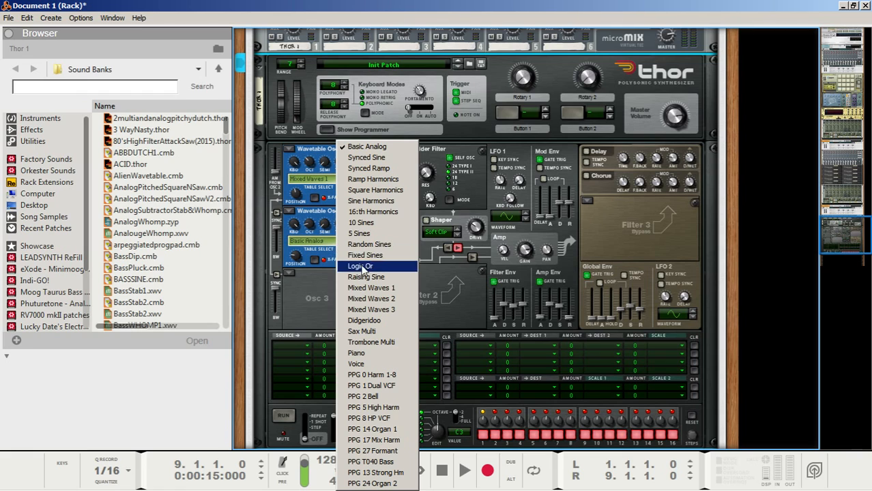
pyautogui.click(367, 299)
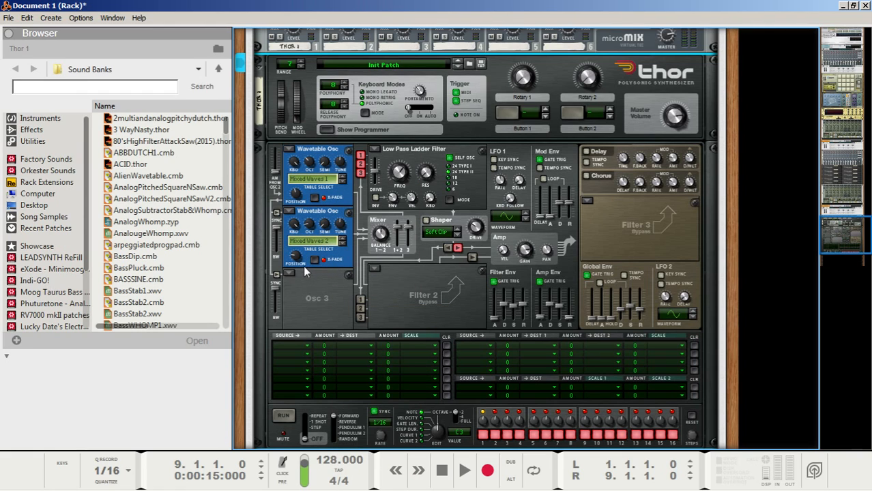
pyautogui.moveTo(296, 256); pyautogui.dragTo(303, 235)
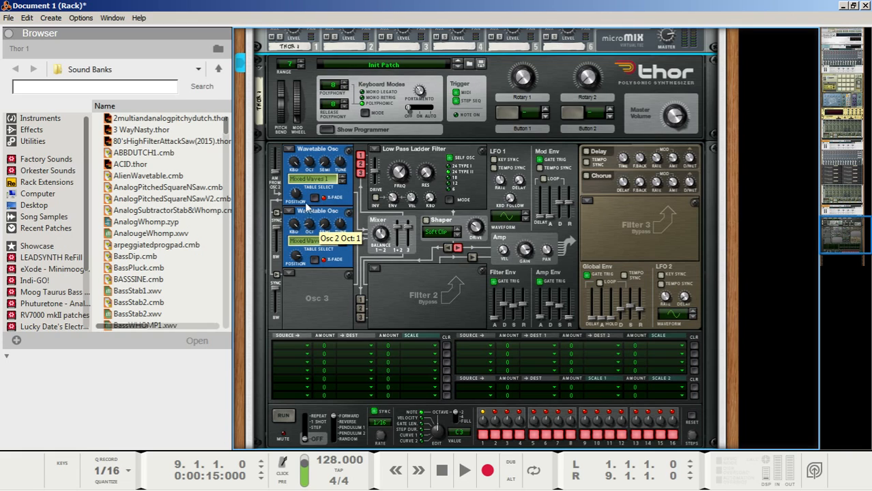
# Make oscillator 3 an FM Pair with carrier 6 and mod 10, adjust its FM amount and lower its mixer level to -7.9 dB
pyautogui.click(292, 273)
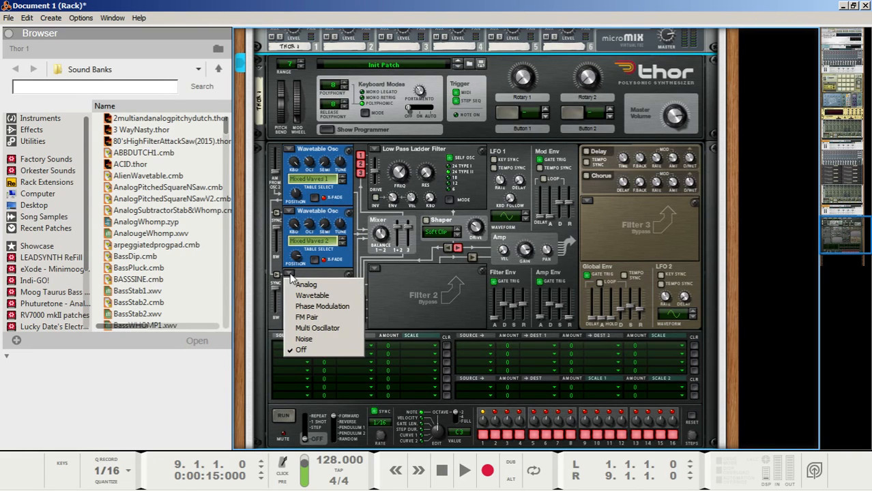
pyautogui.click(309, 318)
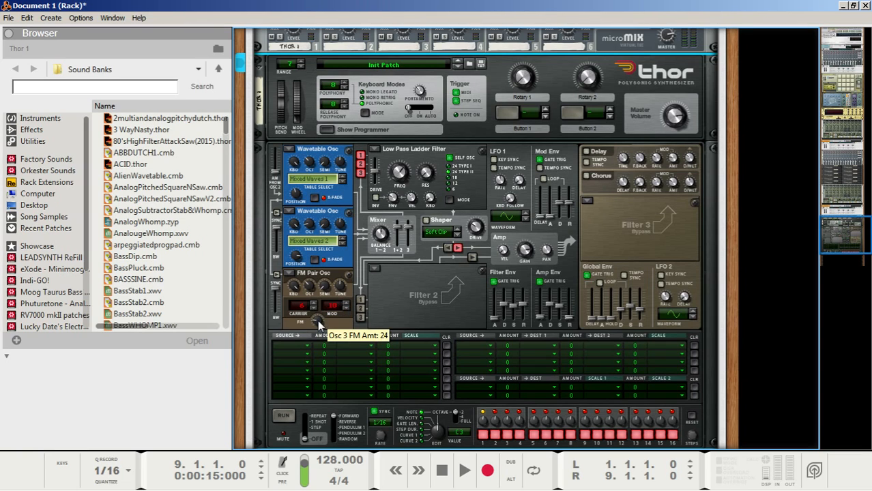
pyautogui.moveTo(318, 320); pyautogui.dragTo(326, 315)
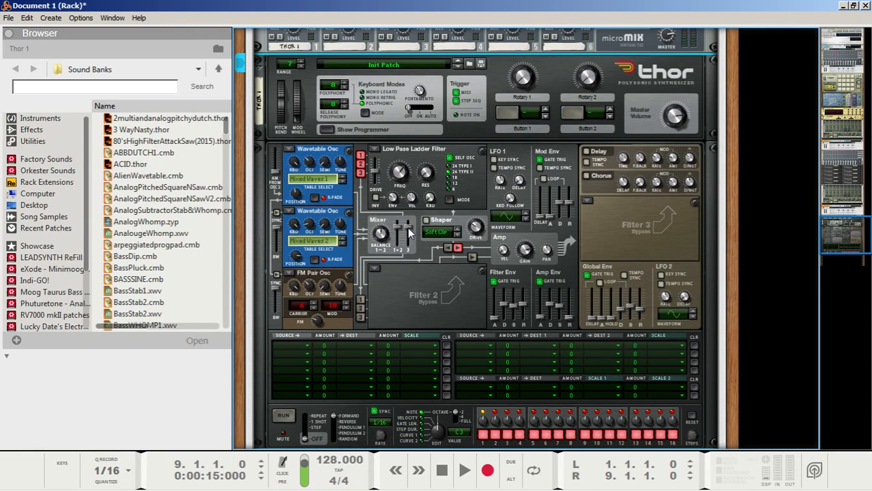
pyautogui.moveTo(409, 232); pyautogui.dragTo(412, 252)
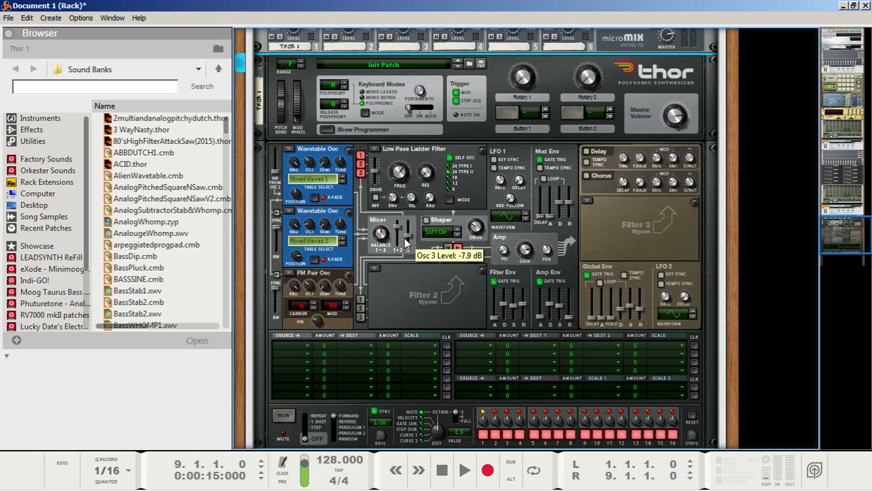
# Change Filter 1 to a Comb filter, lower its frequency and raise its resonance
pyautogui.click(376, 148)
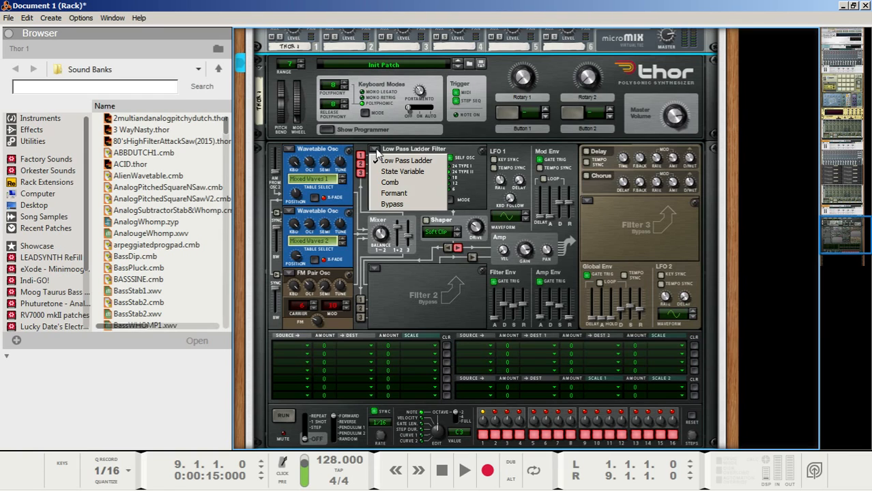
pyautogui.click(387, 182)
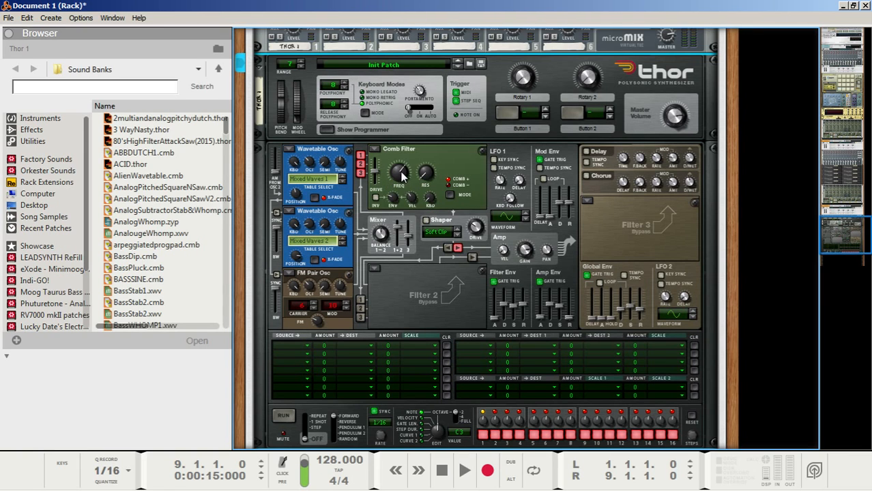
pyautogui.moveTo(402, 175)
pyautogui.moveTo(402, 175); pyautogui.dragTo(398, 205)
pyautogui.moveTo(399, 227)
pyautogui.moveTo(437, 174); pyautogui.dragTo(447, 153)
# Turn off the filter envelope's gate trigger and route the shaper output through Filter 2 into the amplifier
pyautogui.click(494, 282)
pyautogui.click(448, 249)
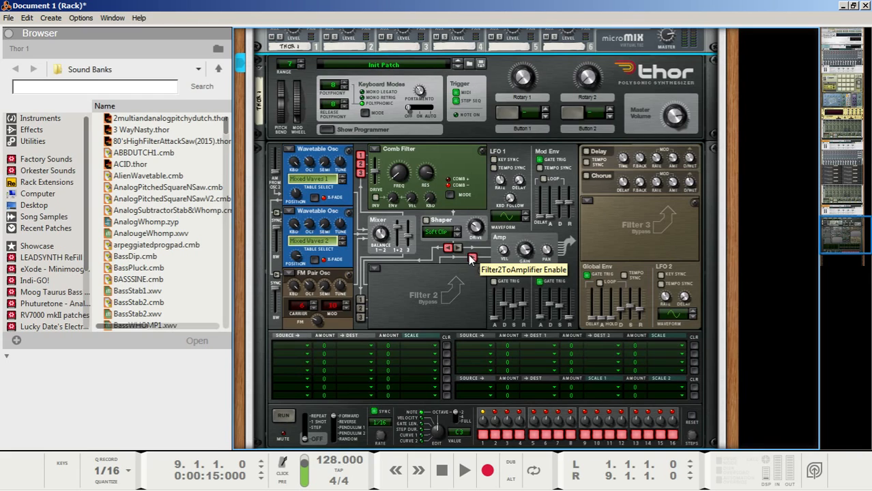
pyautogui.click(470, 257)
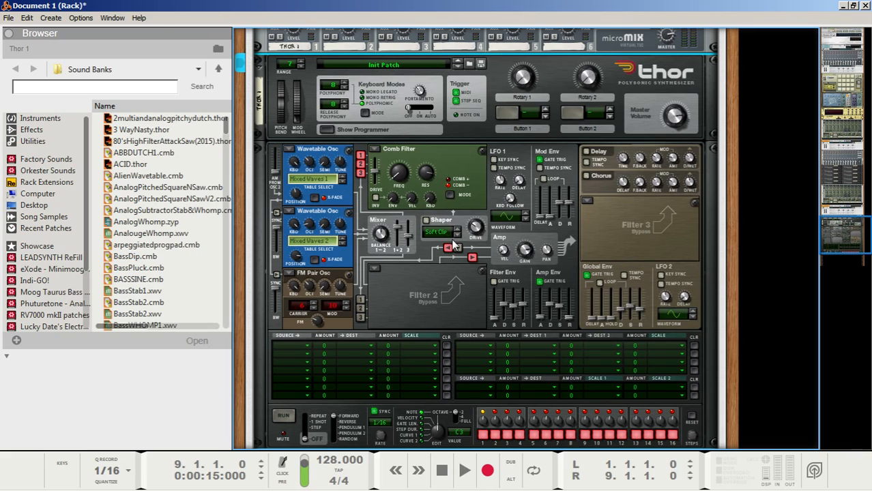
# Make Filter 2 a Comb filter, lower its frequency to 83.0 Hz, raise its resonance and lower its envelope amount
pyautogui.click(374, 268)
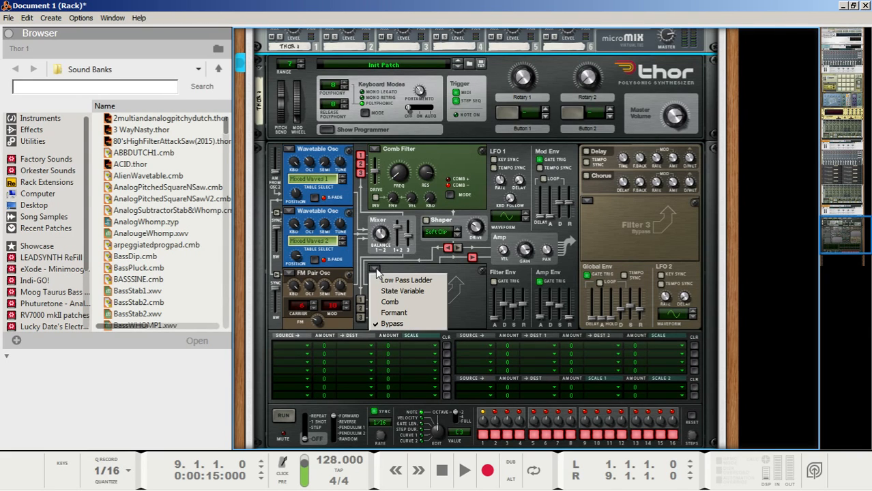
pyautogui.click(388, 302)
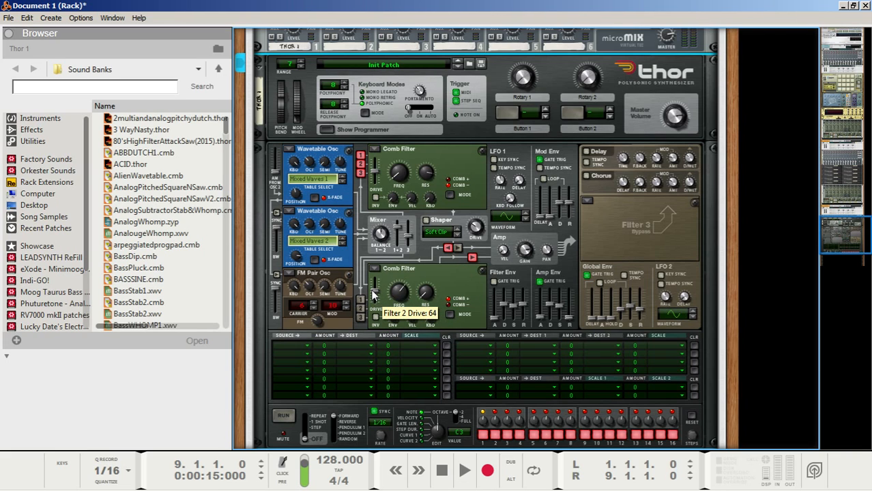
pyautogui.moveTo(404, 301); pyautogui.dragTo(408, 332)
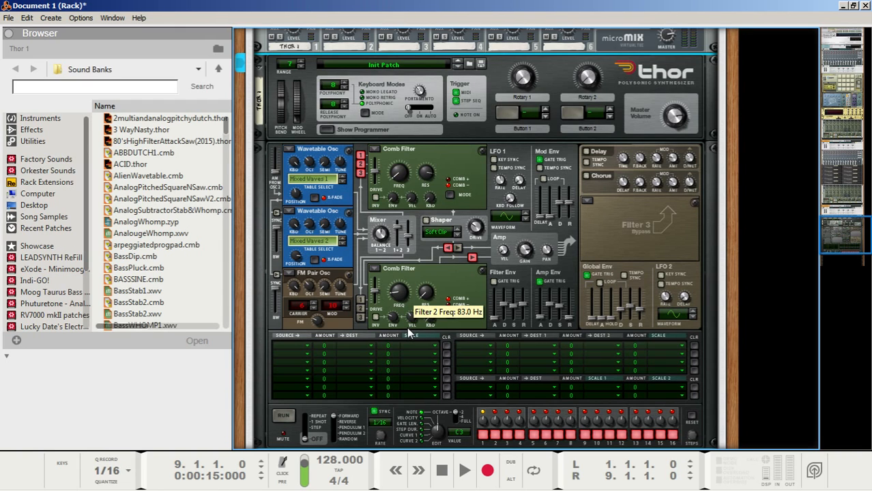
pyautogui.moveTo(425, 294); pyautogui.dragTo(431, 272)
pyautogui.moveTo(391, 315); pyautogui.dragTo(425, 340)
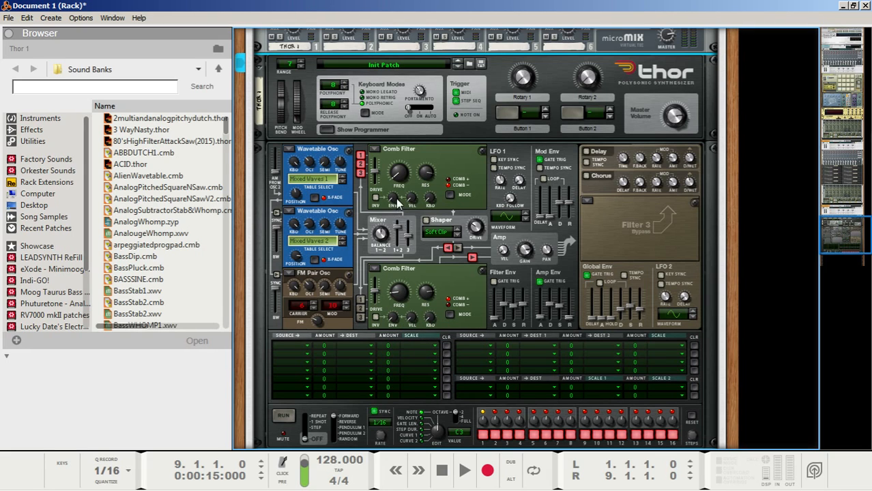
# Lower the line mixer's master level to 84
pyautogui.scroll(-2, 363, 322)
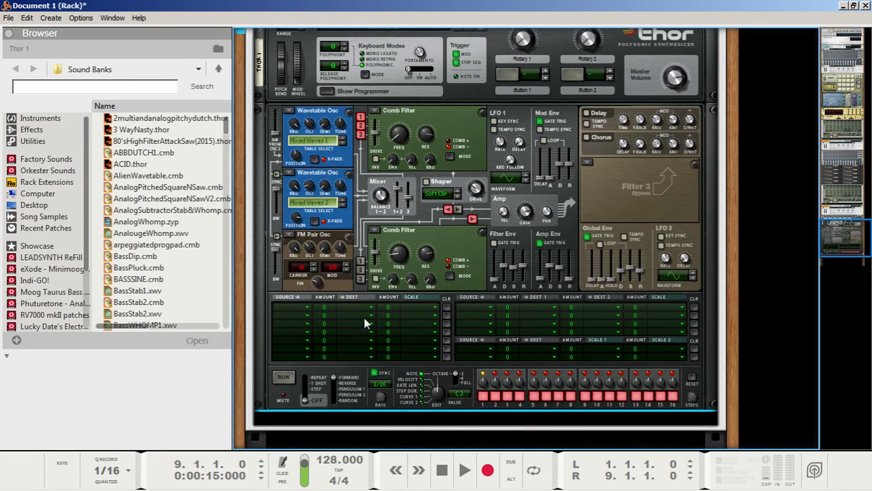
pyautogui.scroll(2, 364, 308)
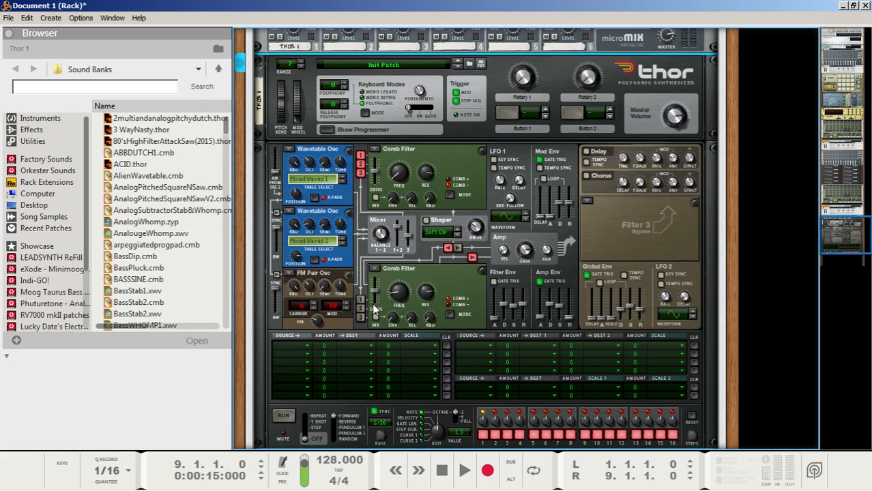
pyautogui.scroll(4, 436, 293)
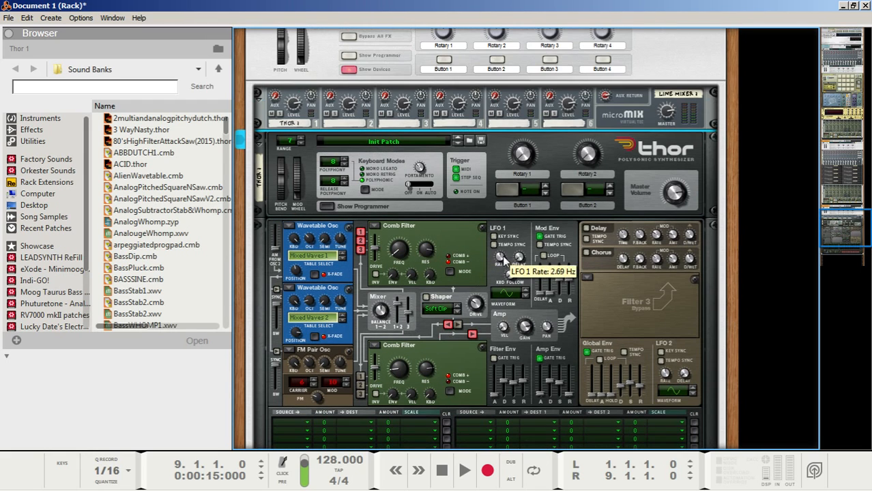
pyautogui.click(663, 110)
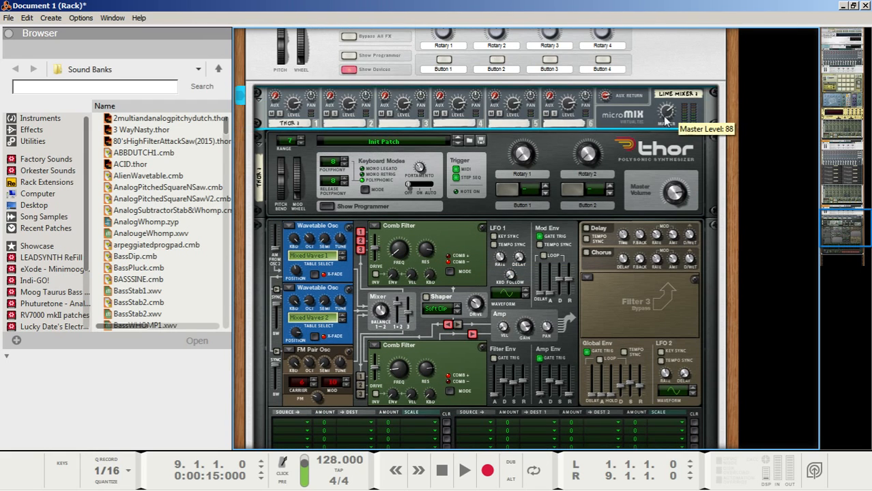
pyautogui.moveTo(666, 121); pyautogui.dragTo(668, 120)
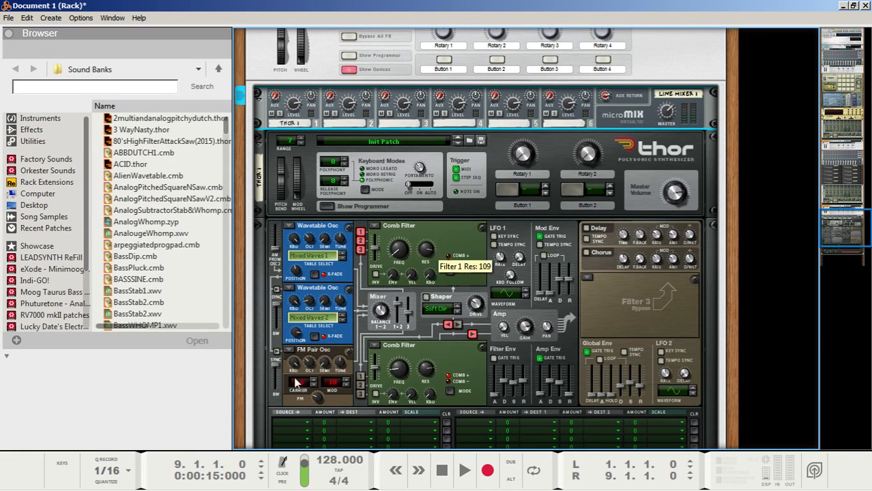
# Switch to the sequencer window and play back the Combinator 2 clips from the start, stopping after listening
pyautogui.click(114, 481)
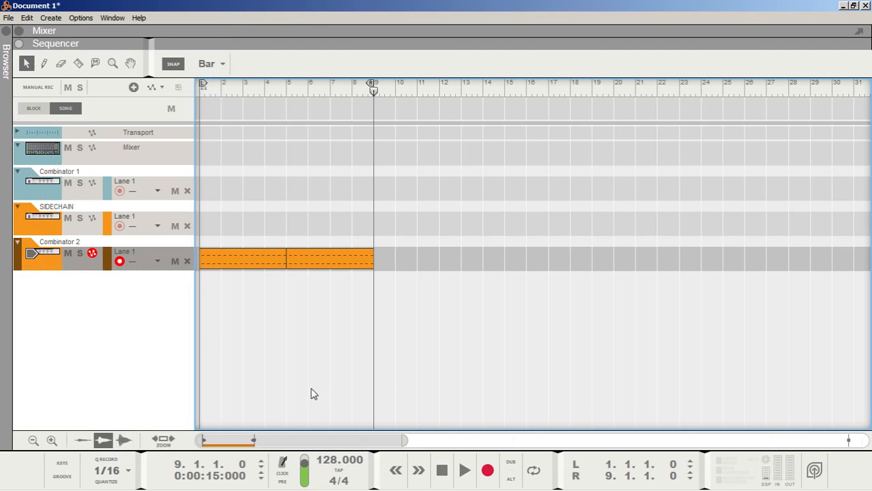
pyautogui.click(445, 472)
pyautogui.press('space')
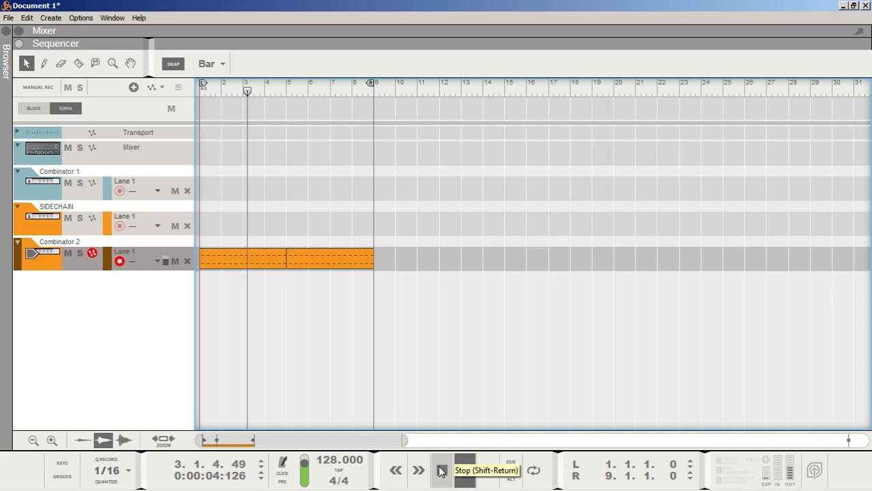
pyautogui.click(440, 471)
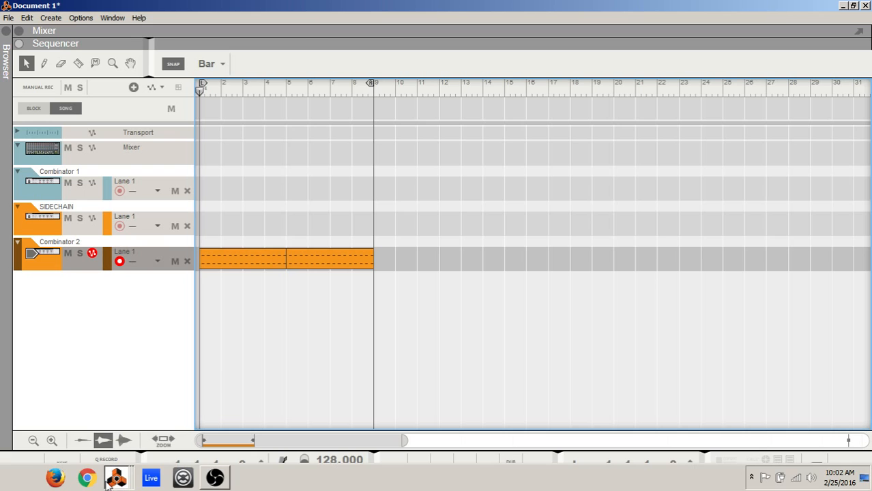
# Return to the rack window and switch Filter 2's mode to Comb -
pyautogui.click(114, 479)
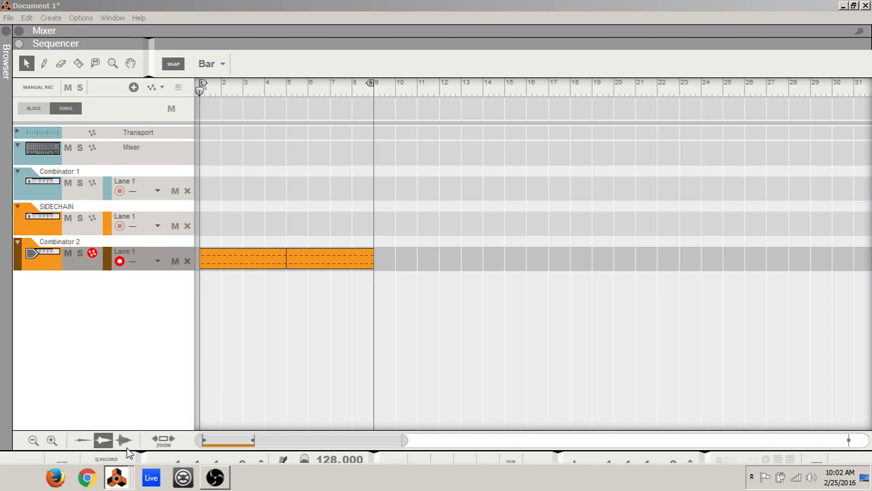
pyautogui.click(130, 448)
pyautogui.scroll(-3, 433, 247)
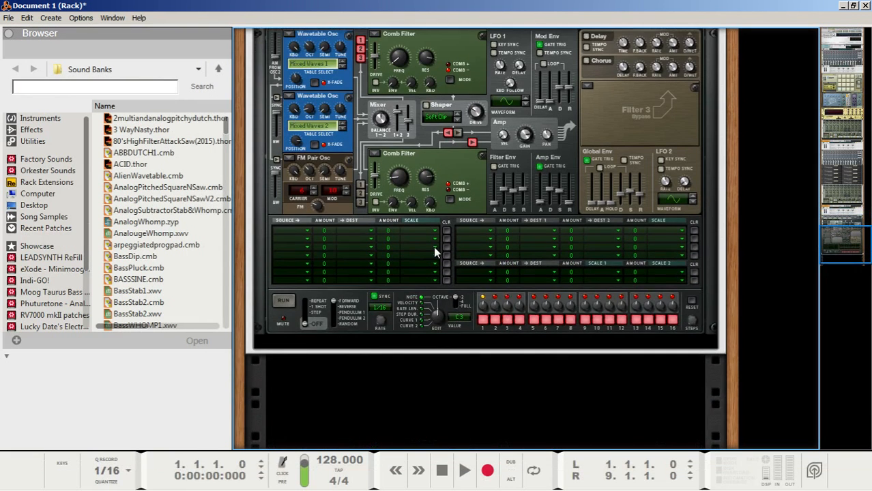
pyautogui.scroll(1, 432, 248)
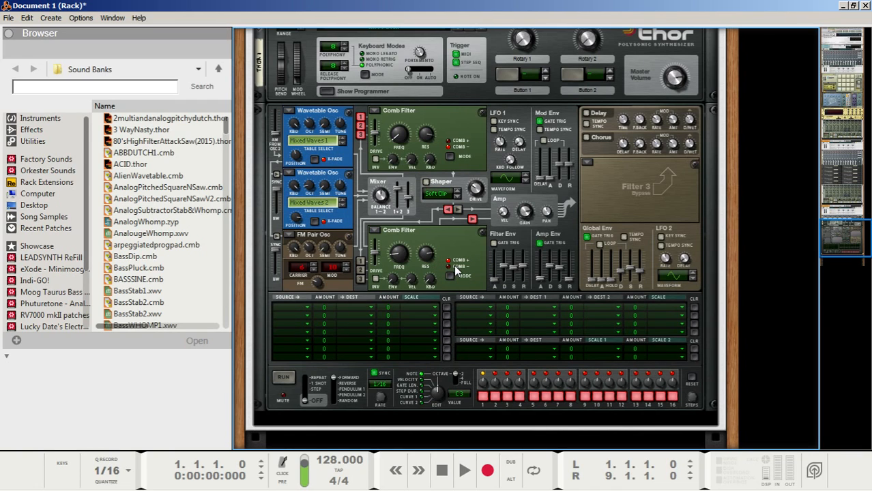
pyautogui.click(455, 270)
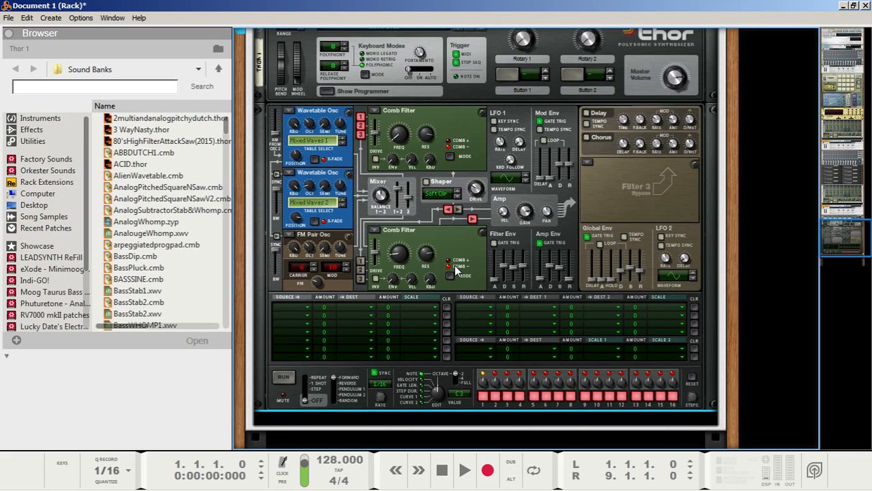
# Set Filter 3 to Low Pass Ladder and lower its drive to 50
pyautogui.click(589, 164)
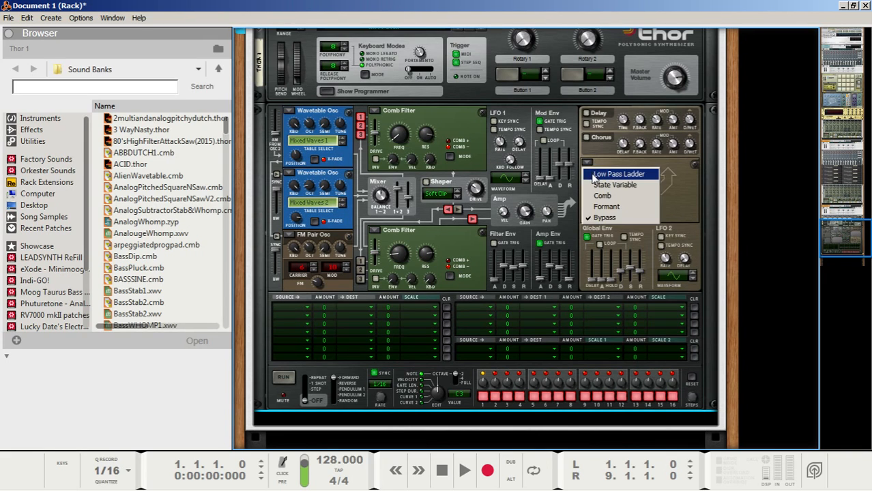
pyautogui.click(595, 174)
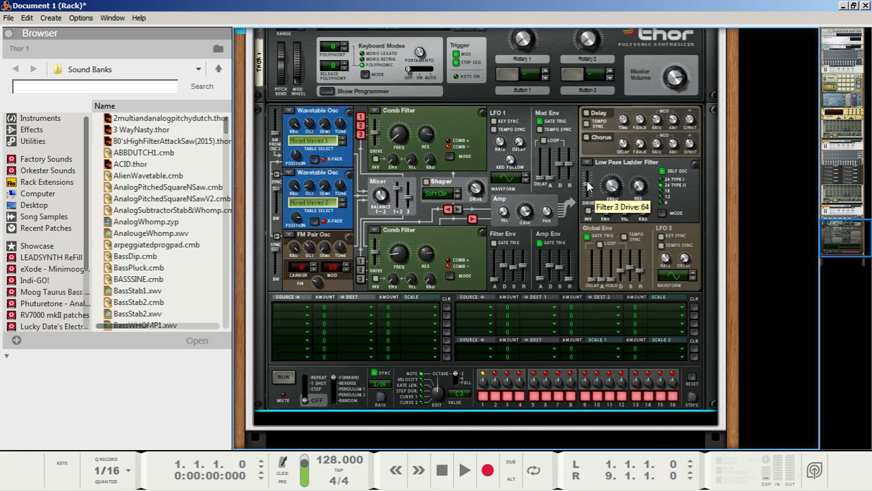
pyautogui.moveTo(587, 185); pyautogui.dragTo(588, 213)
# Set the line mixer's master level to 100
pyautogui.scroll(5, 554, 272)
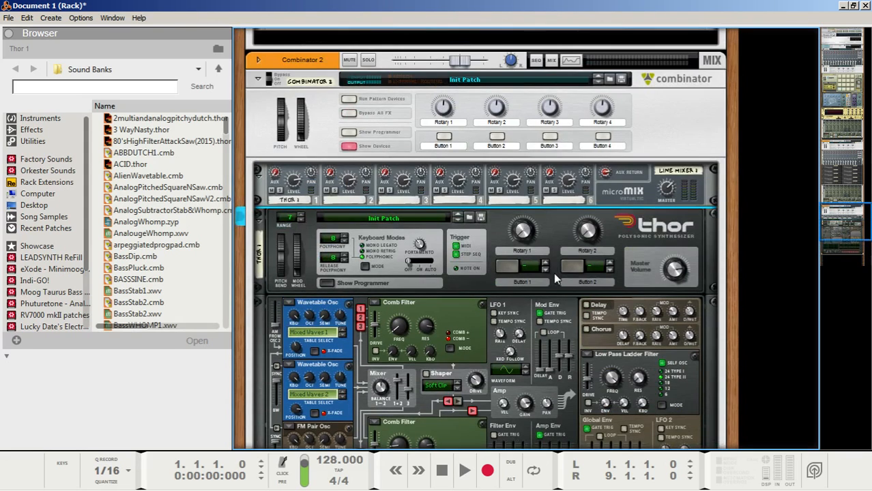
pyautogui.moveTo(669, 193)
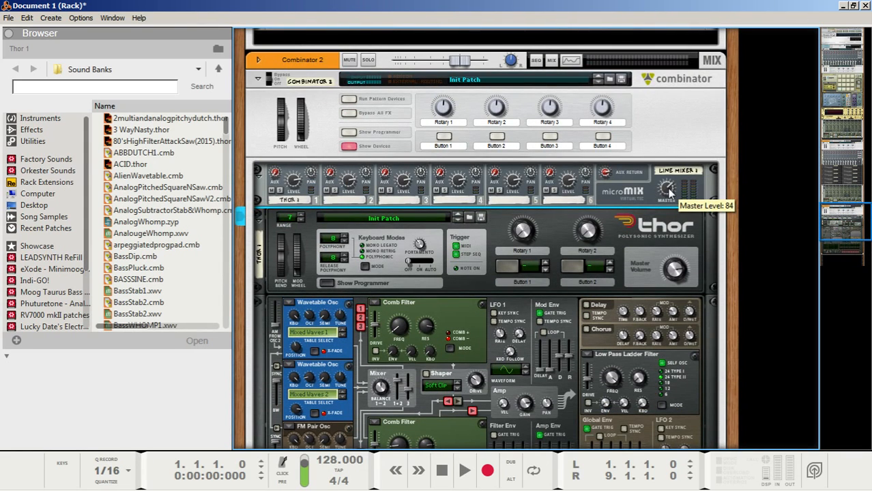
pyautogui.moveTo(669, 193); pyautogui.dragTo(668, 172)
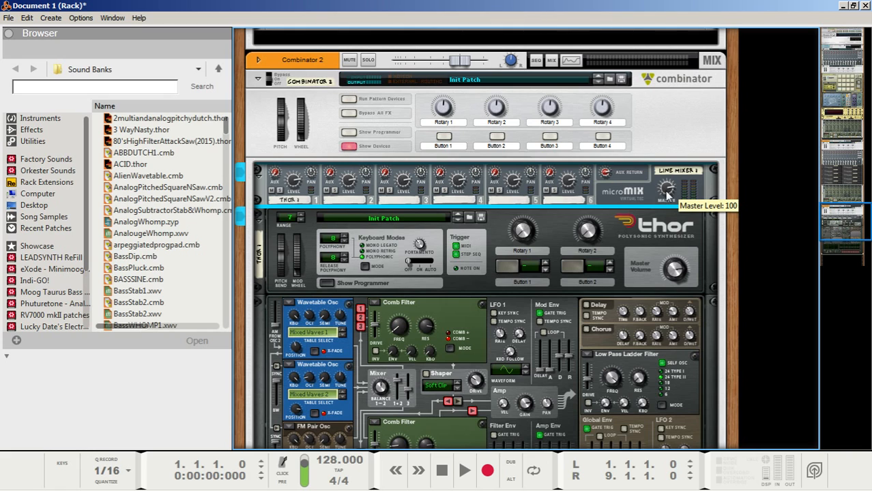
# Enable tempo sync on Thor's mod envelope and adjust its attack, decay and release
pyautogui.scroll(-3, 602, 277)
pyautogui.moveTo(591, 271)
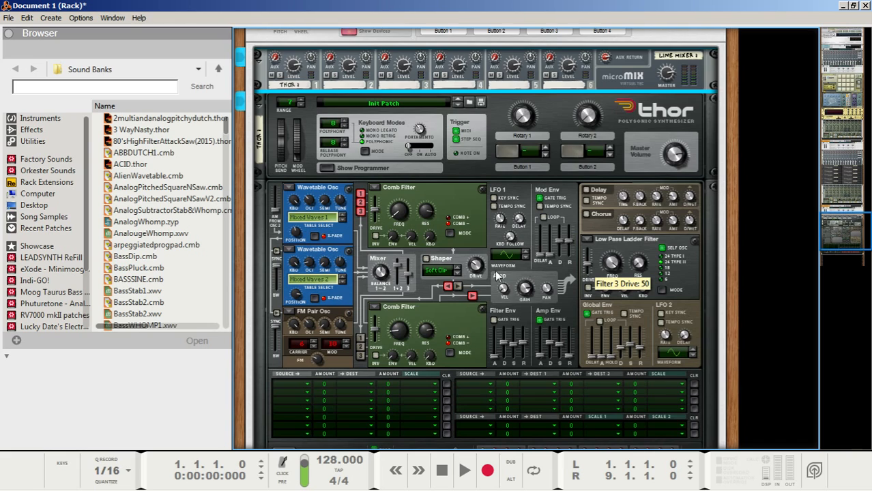
pyautogui.scroll(-4, 477, 269)
pyautogui.scroll(2, 485, 246)
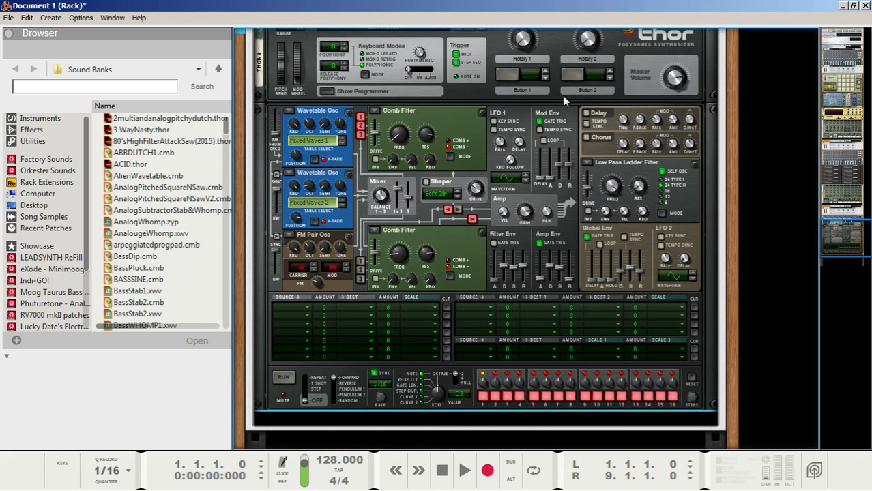
pyautogui.click(540, 130)
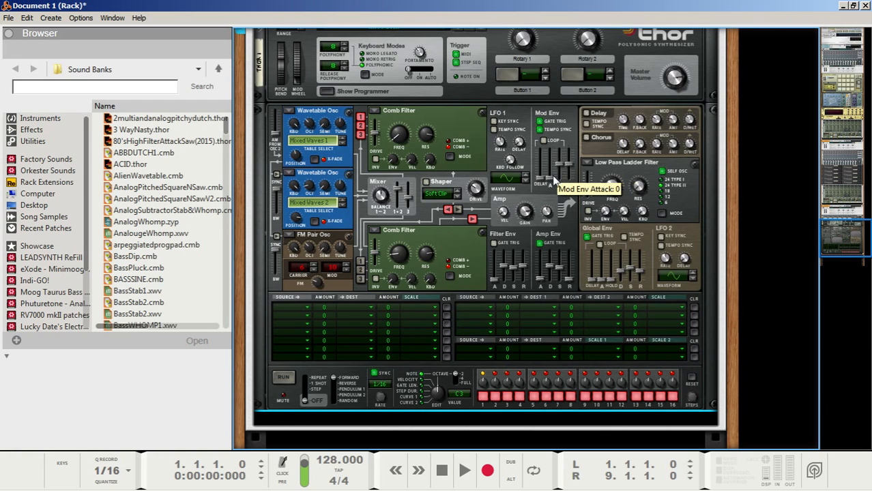
pyautogui.moveTo(551, 180); pyautogui.dragTo(564, 197)
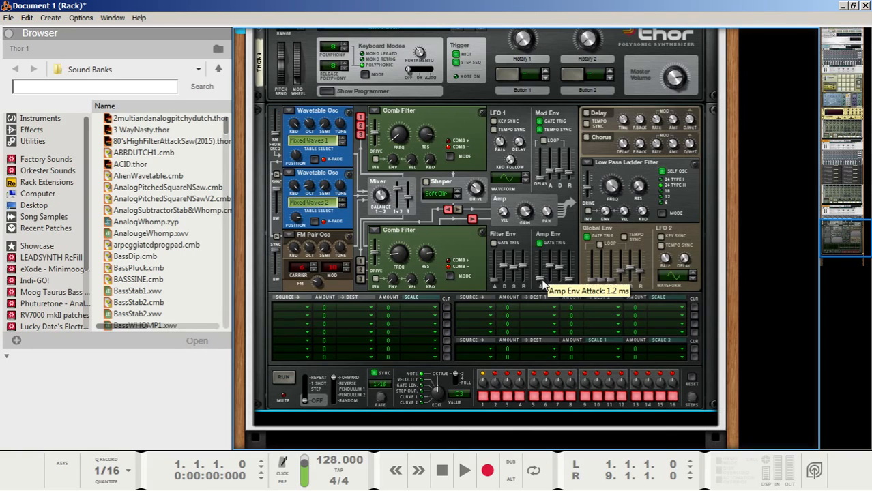
# Adjust the amp envelope's attack and release, raise its decay and sustain, and play back the pattern to hear it
pyautogui.moveTo(542, 282); pyautogui.dragTo(543, 278)
pyautogui.moveTo(572, 283); pyautogui.dragTo(551, 226)
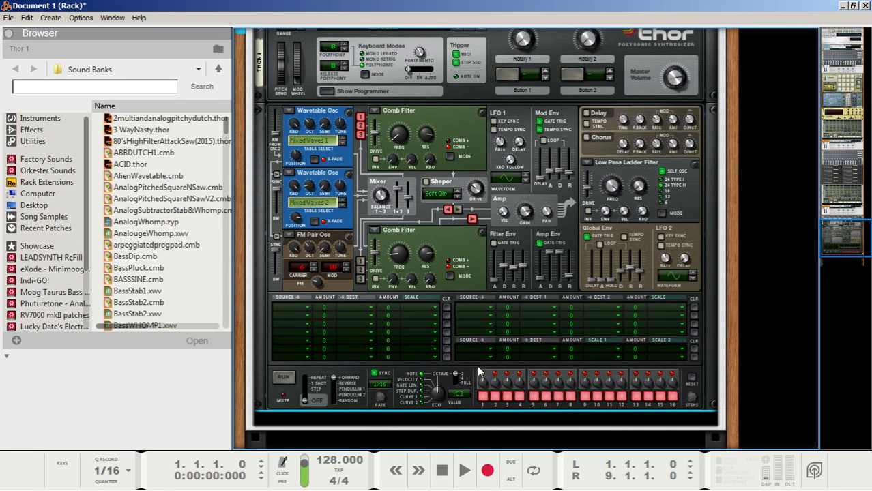
pyautogui.moveTo(465, 487)
pyautogui.click(465, 470)
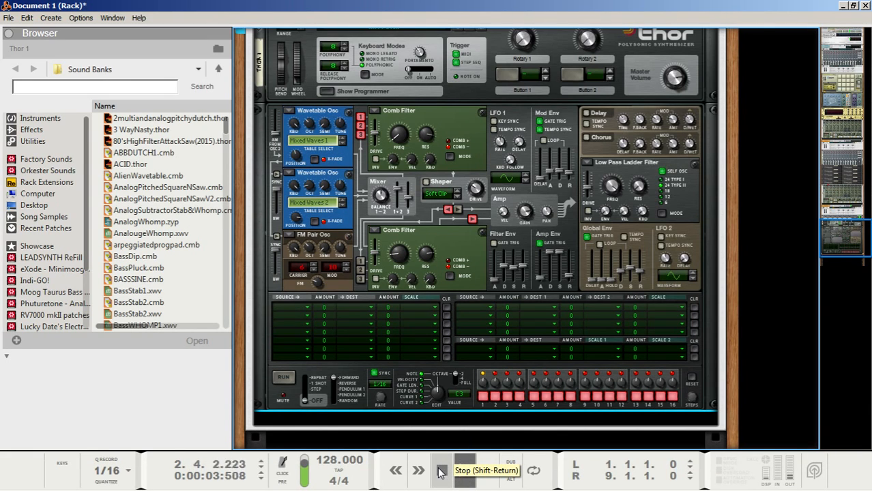
pyautogui.doubleClick(441, 472)
# Route Filter 1 to oscillator 1's wavetable position with an amount of 75 in the first modulation matrix row
pyautogui.scroll(3, 506, 328)
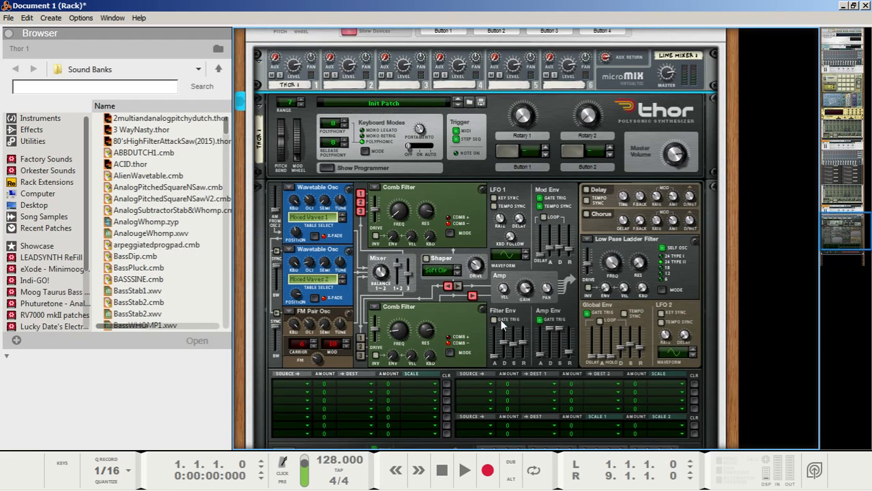
pyautogui.scroll(2, 524, 292)
pyautogui.scroll(-5, 410, 280)
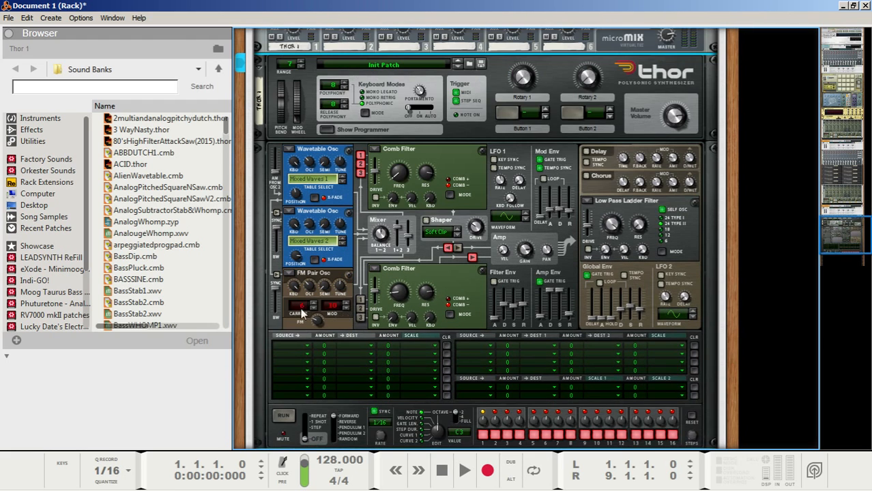
pyautogui.scroll(-2, 296, 268)
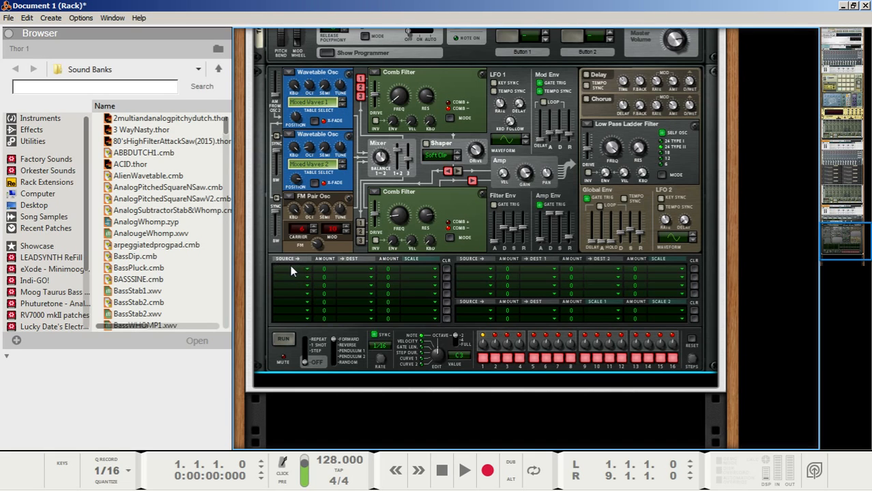
pyautogui.click(288, 267)
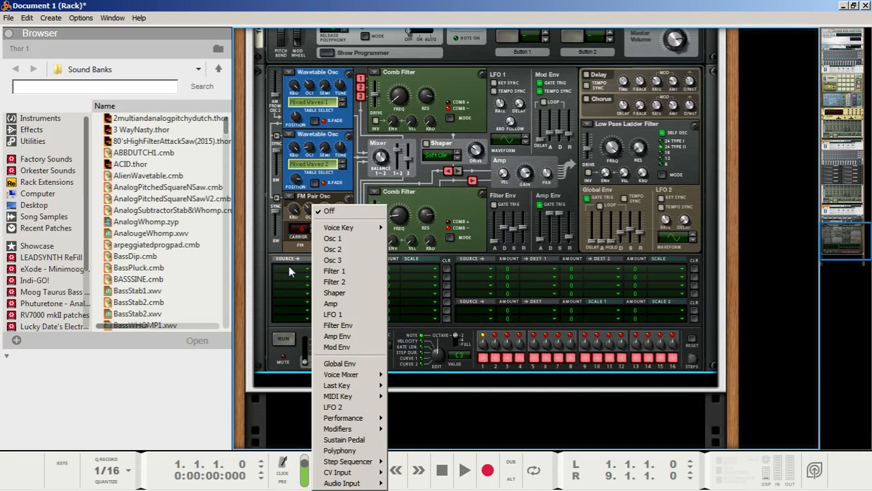
pyautogui.click(325, 271)
pyautogui.moveTo(319, 266); pyautogui.dragTo(329, 252)
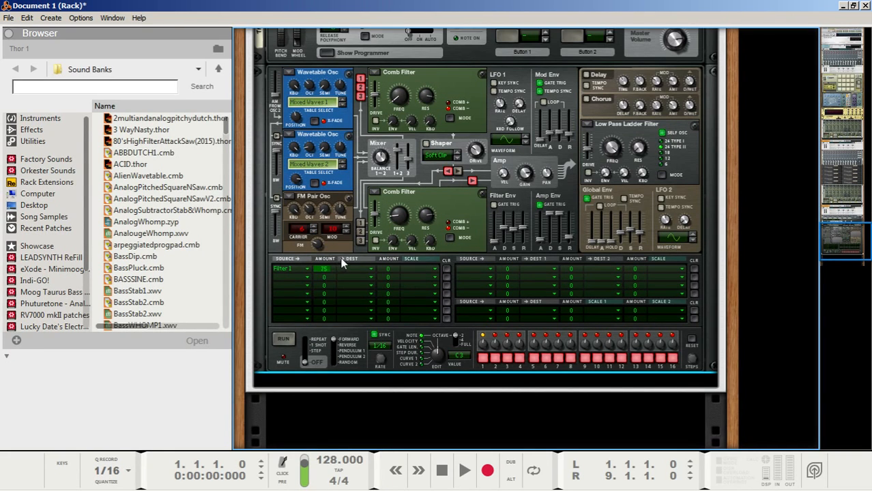
pyautogui.click(354, 270)
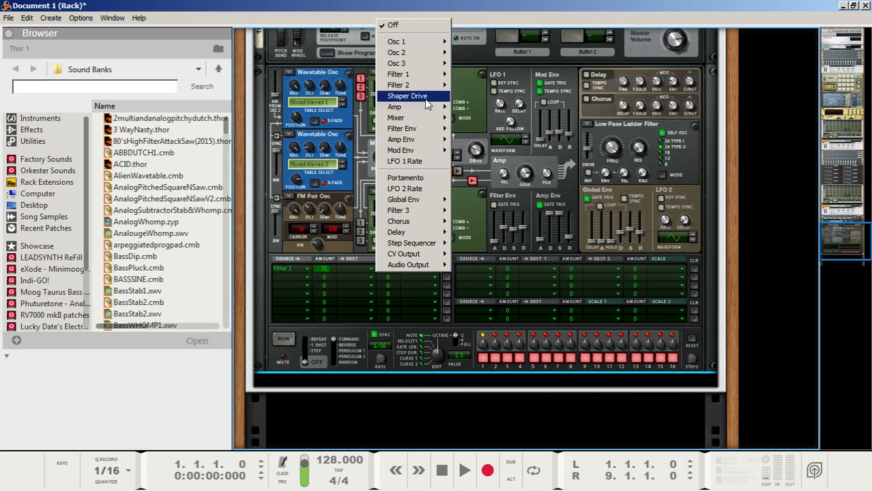
pyautogui.moveTo(417, 41)
pyautogui.click(471, 63)
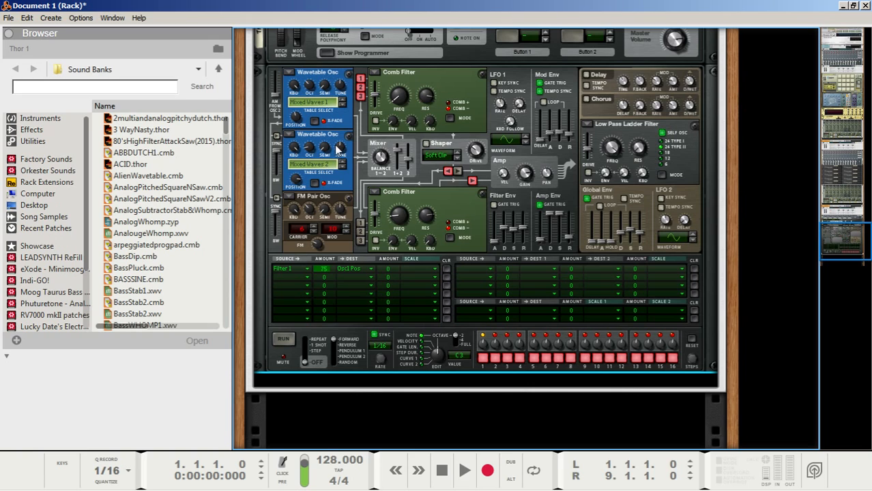
pyautogui.moveTo(339, 148)
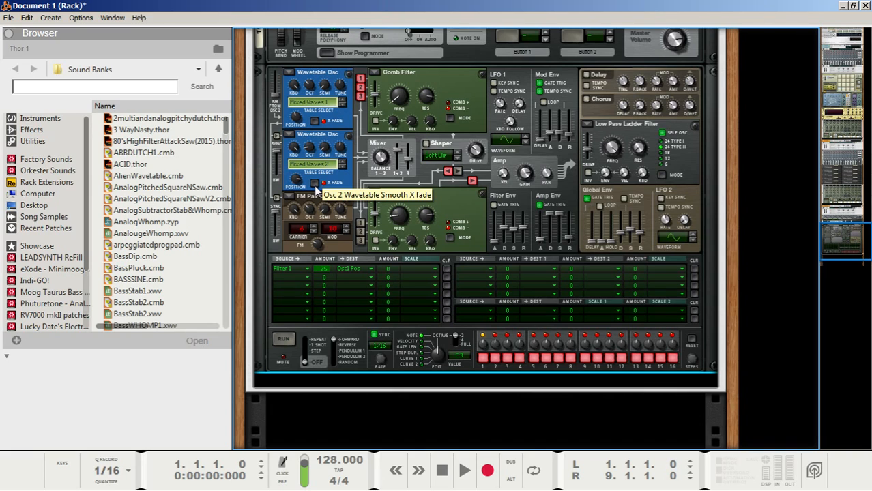
# Route Filter 1 to oscillator 2's wavetable position with a strong negative amount in the second modulation matrix row
pyautogui.click(285, 276)
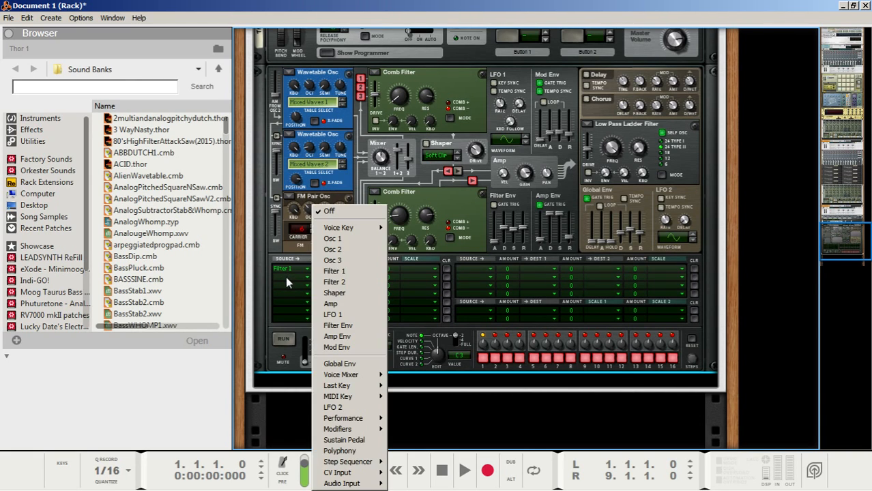
pyautogui.click(322, 271)
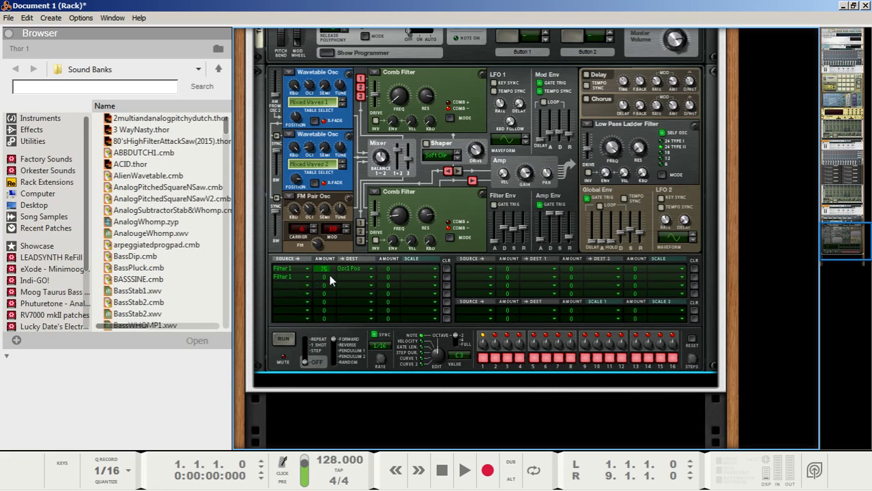
pyautogui.moveTo(329, 277); pyautogui.dragTo(334, 298)
pyautogui.click(346, 280)
pyautogui.moveTo(410, 60)
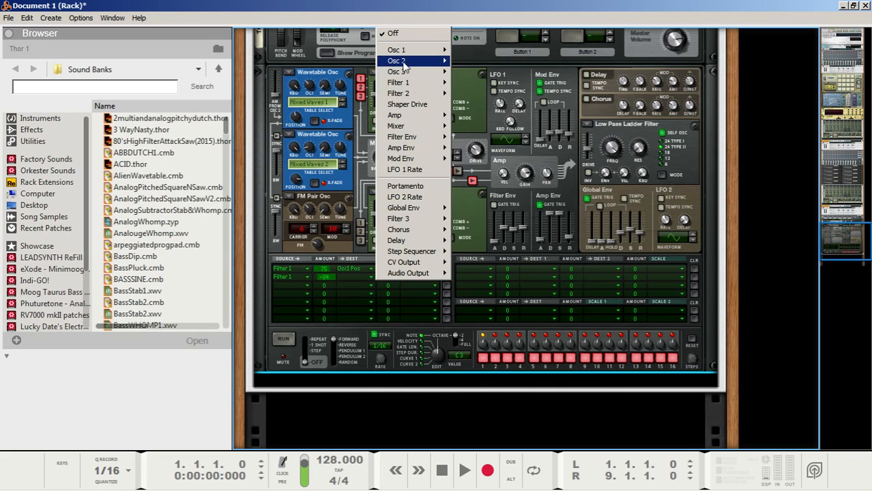
pyautogui.click(466, 82)
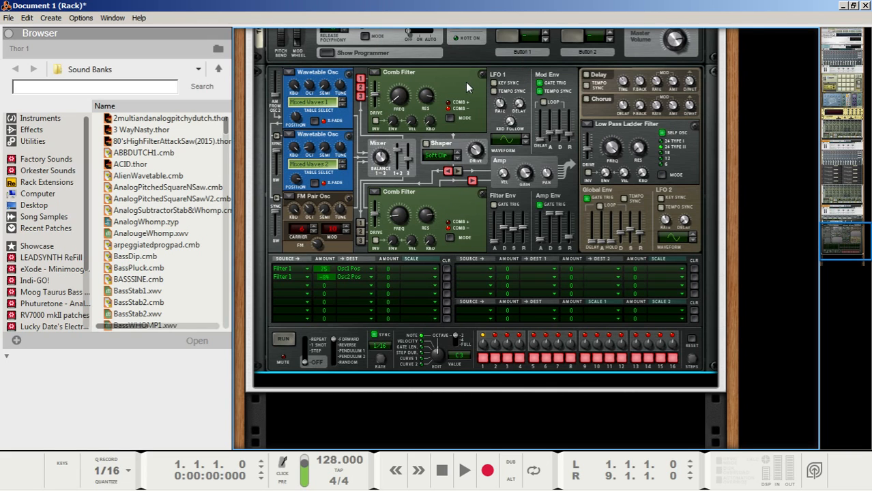
# Route Filter 1 to oscillator 3's FM amount with an amount of 78 in the third modulation matrix row
pyautogui.click(283, 287)
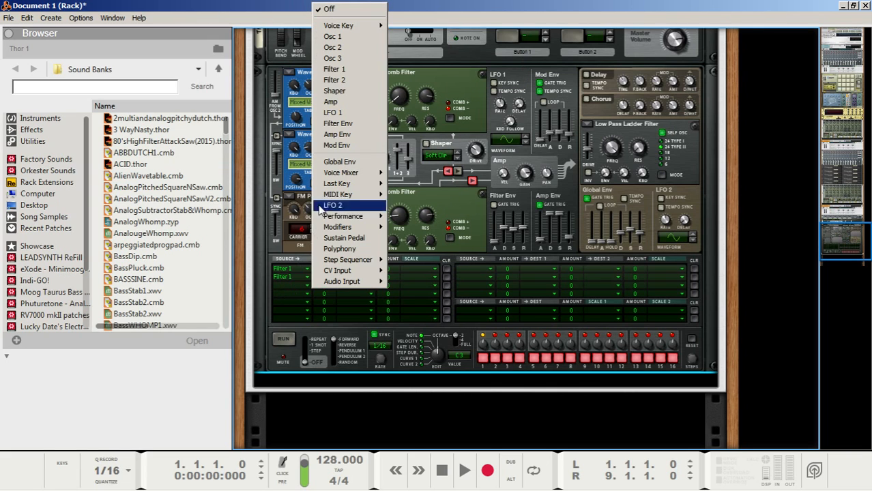
pyautogui.click(344, 69)
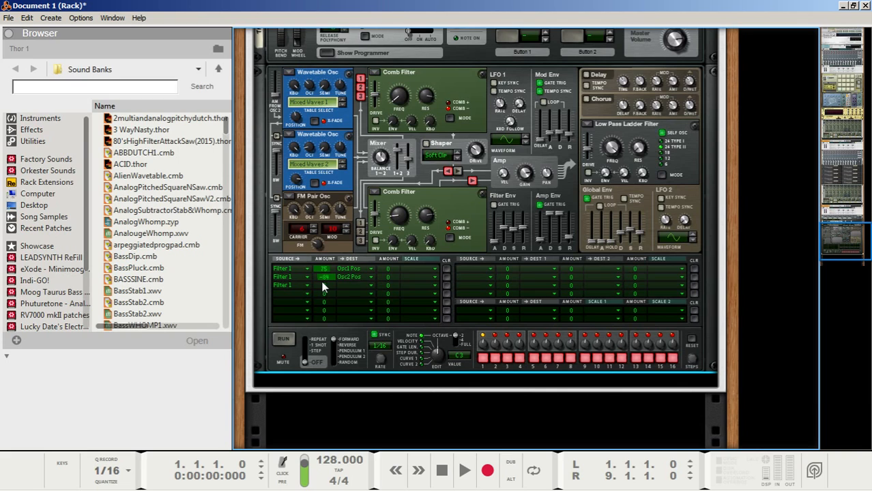
pyautogui.moveTo(325, 286)
pyautogui.mouseDown()
pyautogui.moveTo(338, 270)
pyautogui.moveTo(333, 287)
pyautogui.mouseUp()
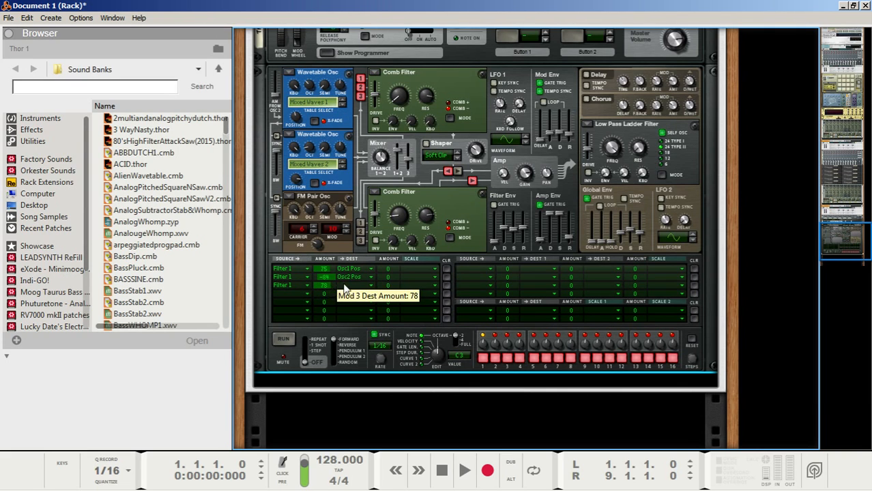
pyautogui.click(362, 285)
pyautogui.moveTo(434, 84)
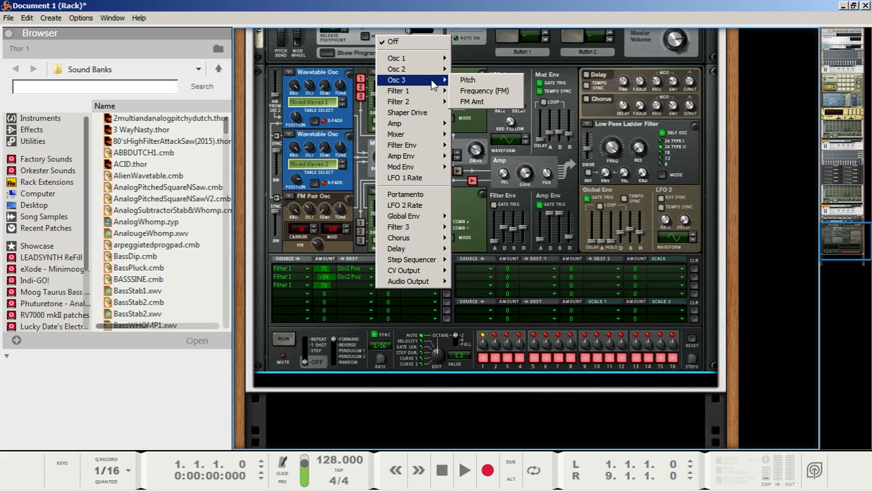
pyautogui.click(481, 101)
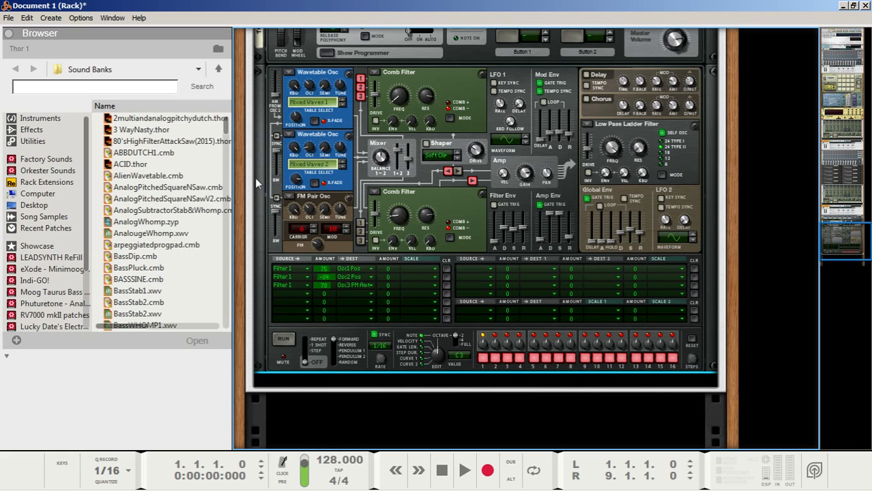
# Route the Mod Env to Filter 1's frequency with an amount of 69 in the fourth modulation matrix row
pyautogui.click(281, 293)
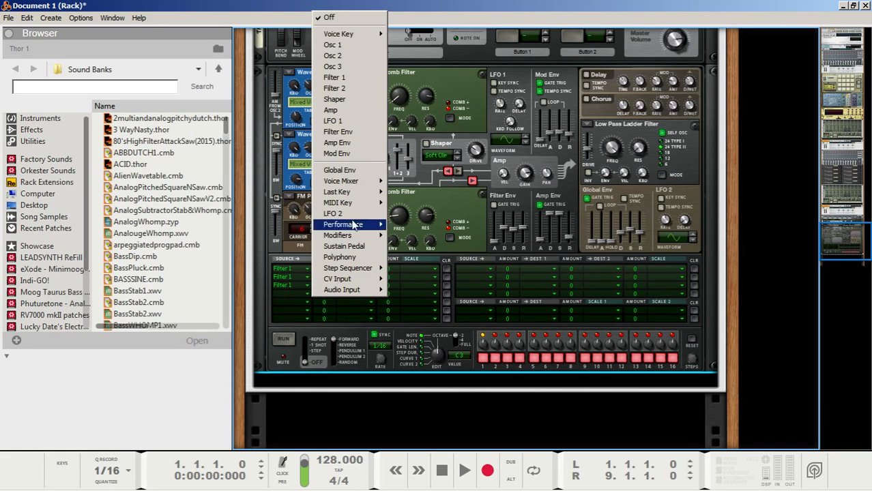
pyautogui.click(337, 154)
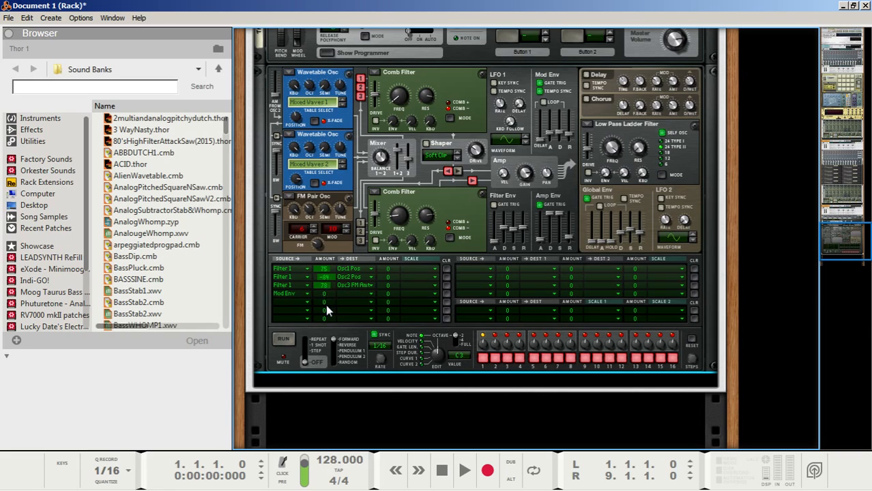
pyautogui.moveTo(324, 296); pyautogui.dragTo(337, 279)
pyautogui.click(348, 292)
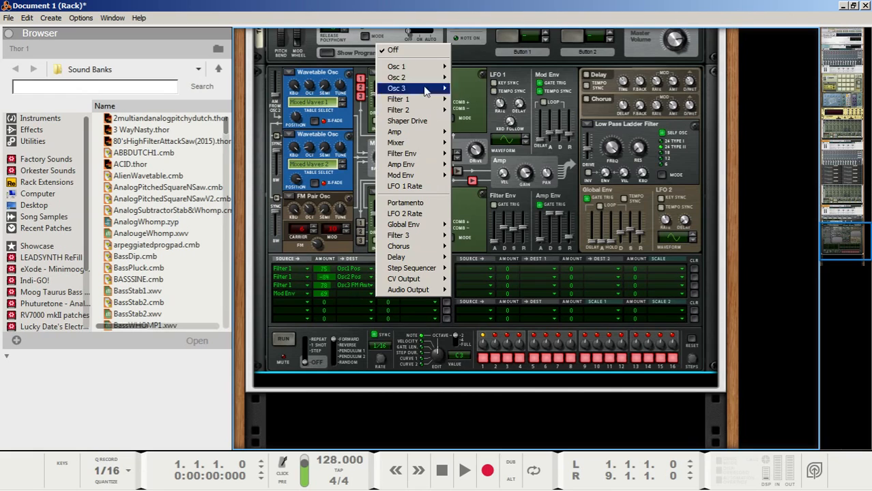
pyautogui.moveTo(421, 101)
pyautogui.click(471, 112)
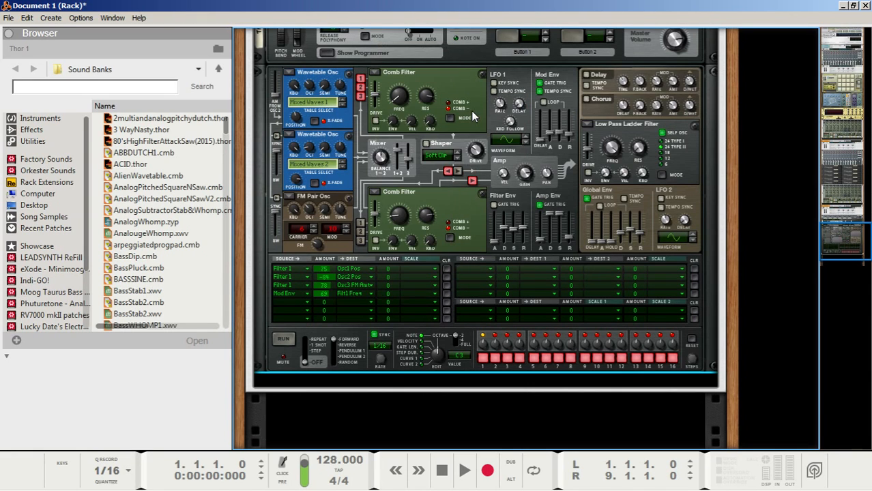
# Route the Mod Env to Filter 2's resonance with an amount of 26 in the fifth modulation matrix row
pyautogui.click(280, 308)
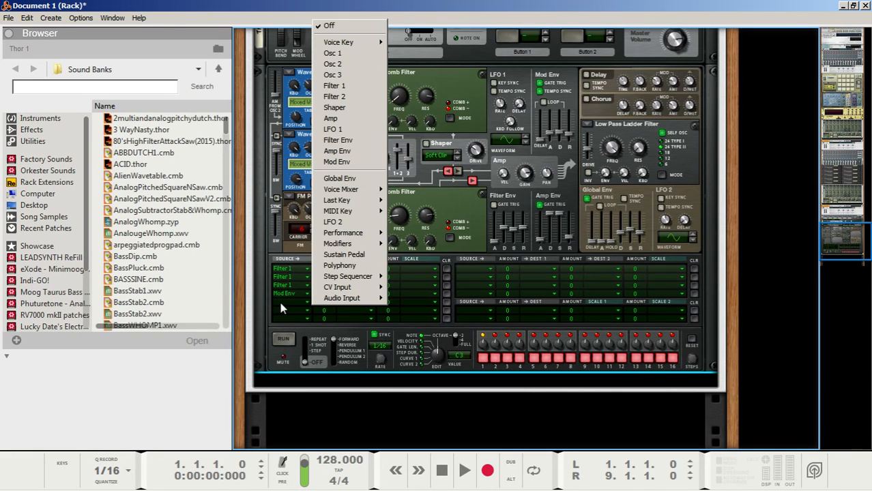
pyautogui.click(354, 164)
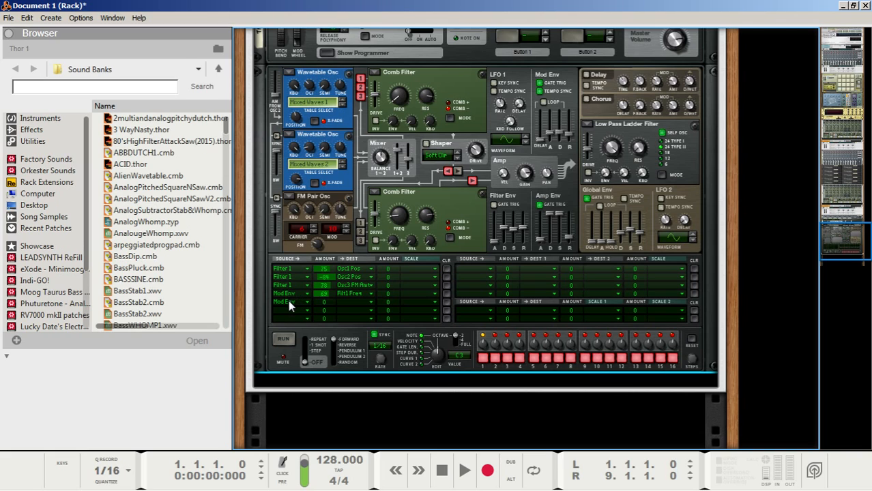
pyautogui.moveTo(326, 303); pyautogui.dragTo(336, 300)
pyautogui.click(373, 311)
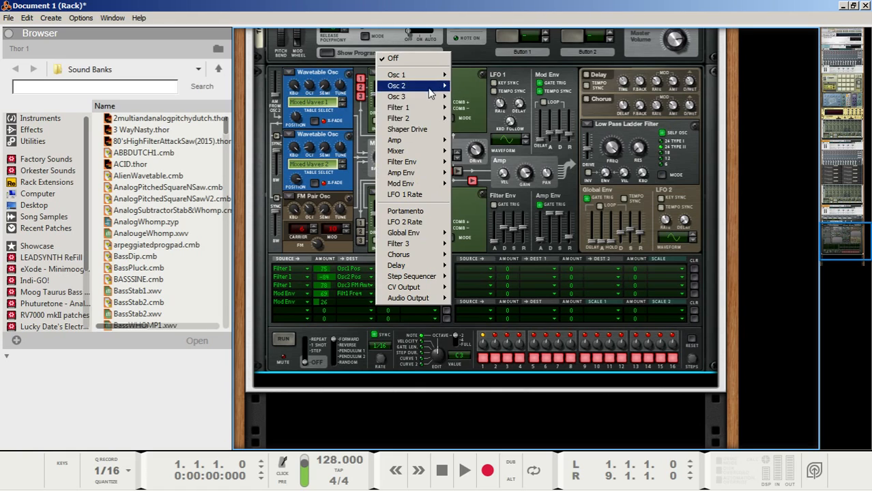
pyautogui.moveTo(421, 121)
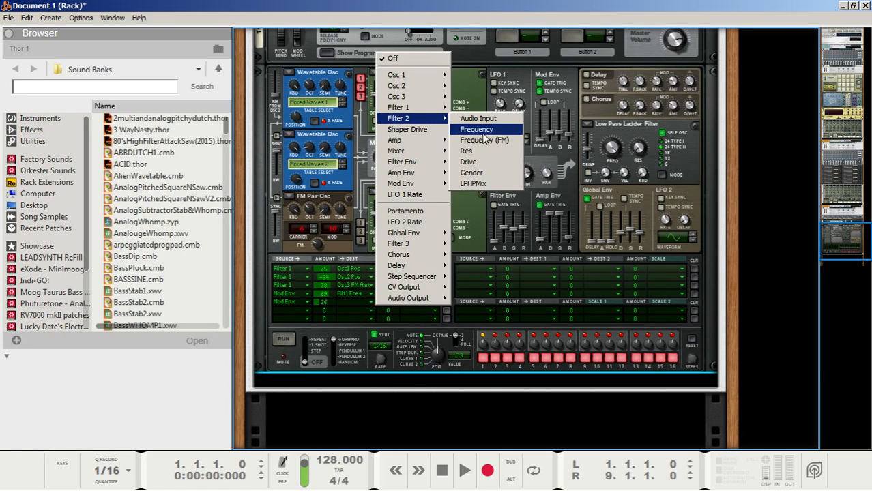
pyautogui.click(476, 151)
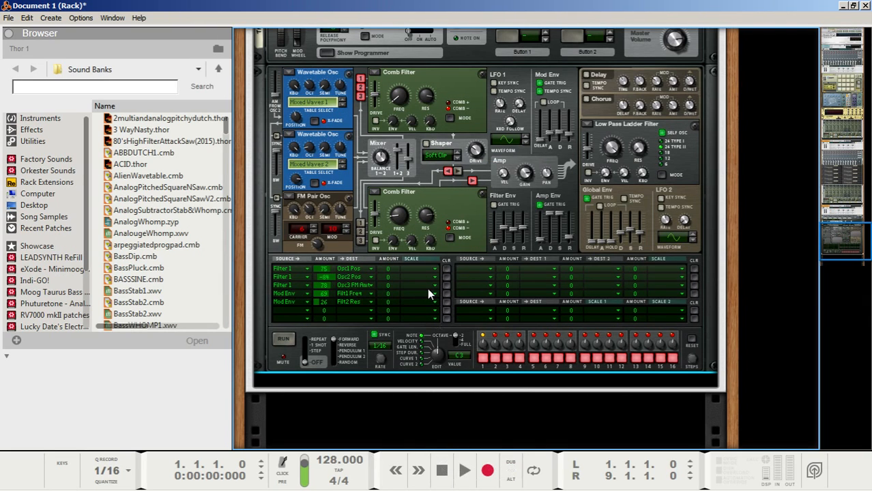
# Play back the pattern to hear the new modulation routings, and stop playback
pyautogui.press('space')
pyautogui.scroll(3, 410, 300)
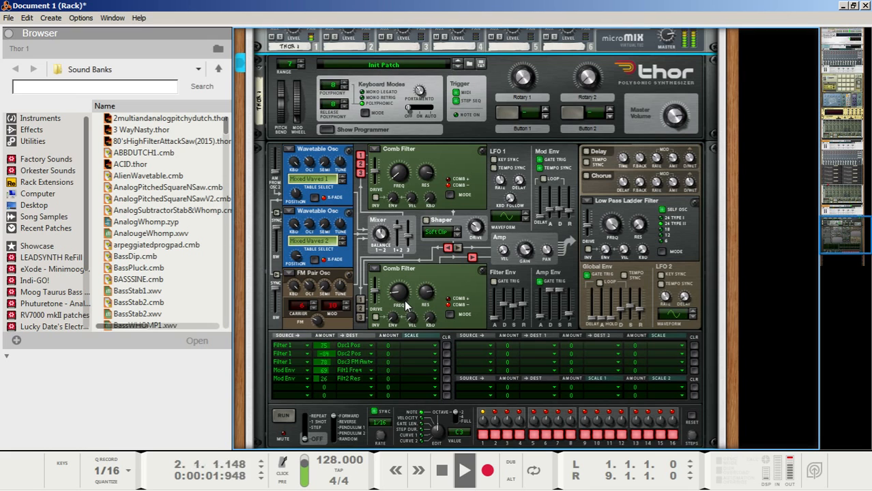
pyautogui.scroll(5, 404, 305)
pyautogui.scroll(-3, 403, 303)
pyautogui.scroll(-3, 403, 303)
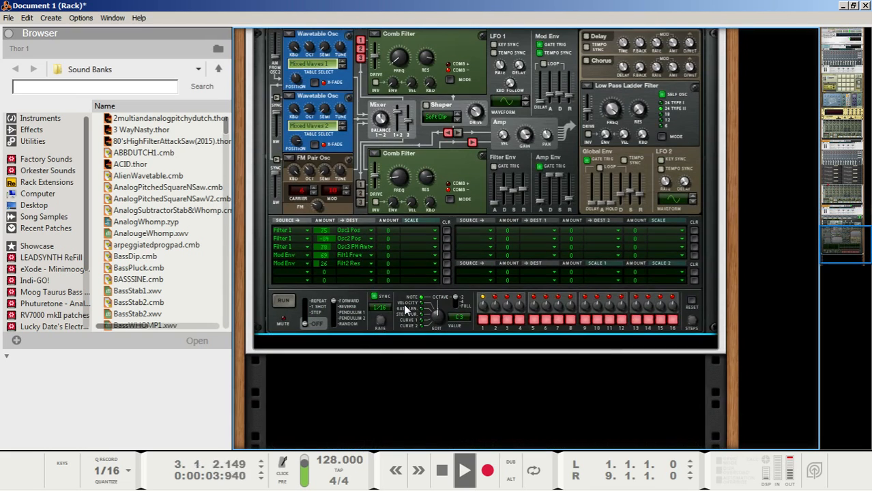
pyautogui.press('space')
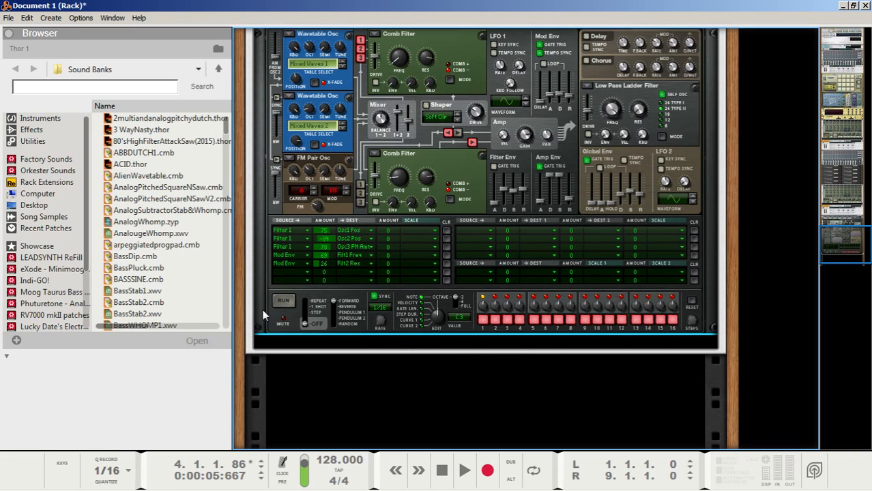
# Add a second Thor Polysonic Synthesizer below the first one inside the Combinator and show its programmer
pyautogui.click(288, 345)
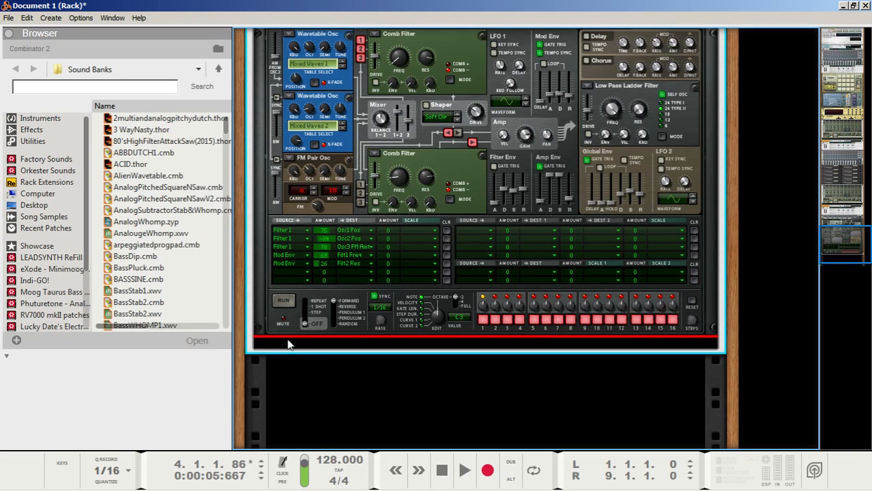
pyautogui.rightClick(293, 347)
pyautogui.click(266, 345)
pyautogui.click(264, 310)
pyautogui.click(273, 347)
pyautogui.rightClick(273, 347)
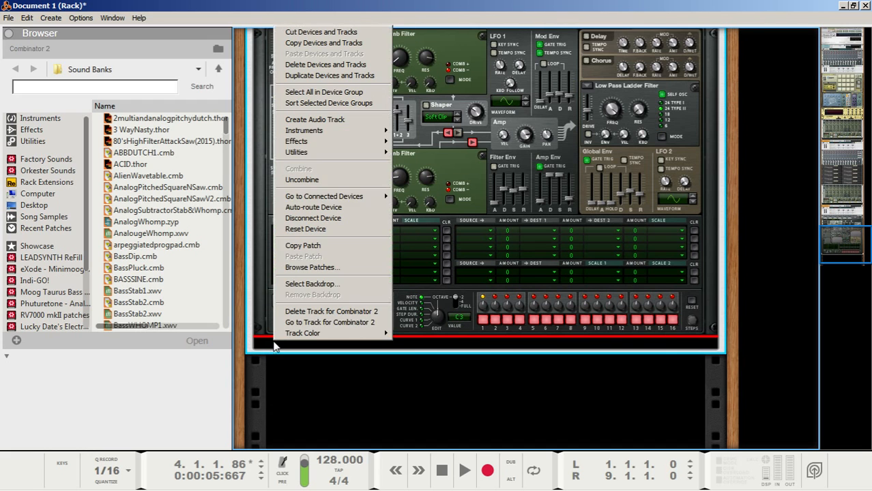
pyautogui.moveTo(327, 136)
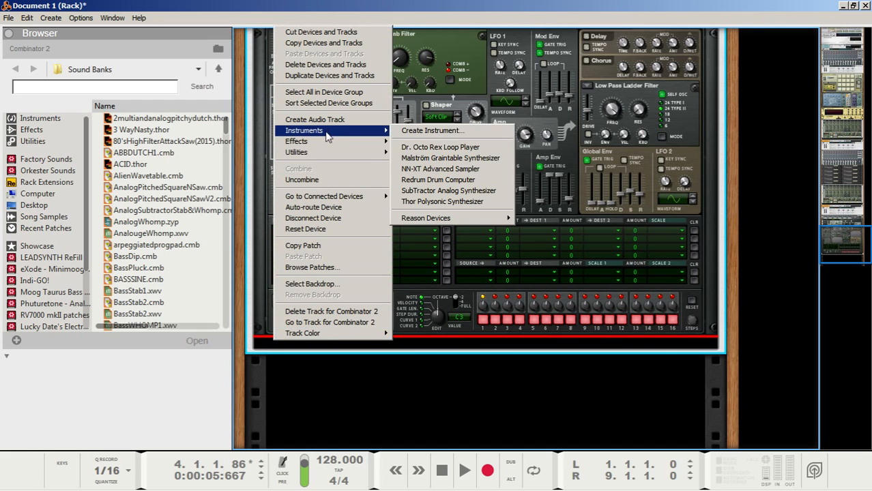
pyautogui.click(442, 201)
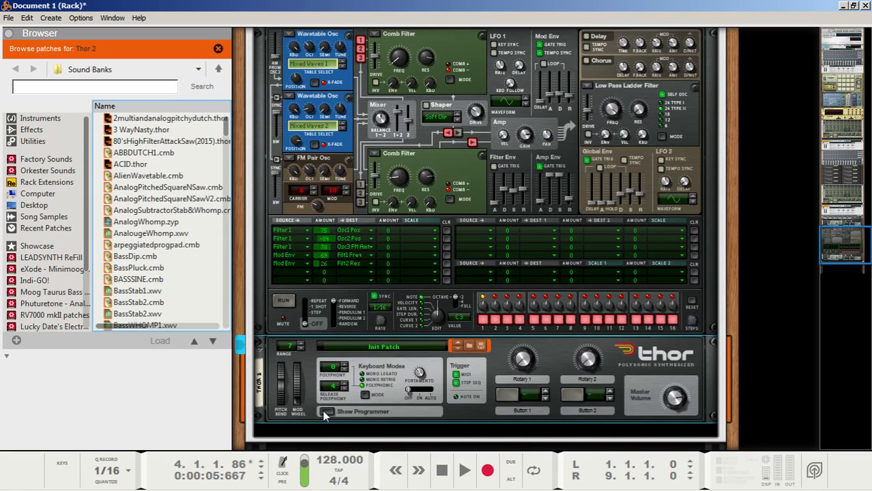
pyautogui.click(323, 411)
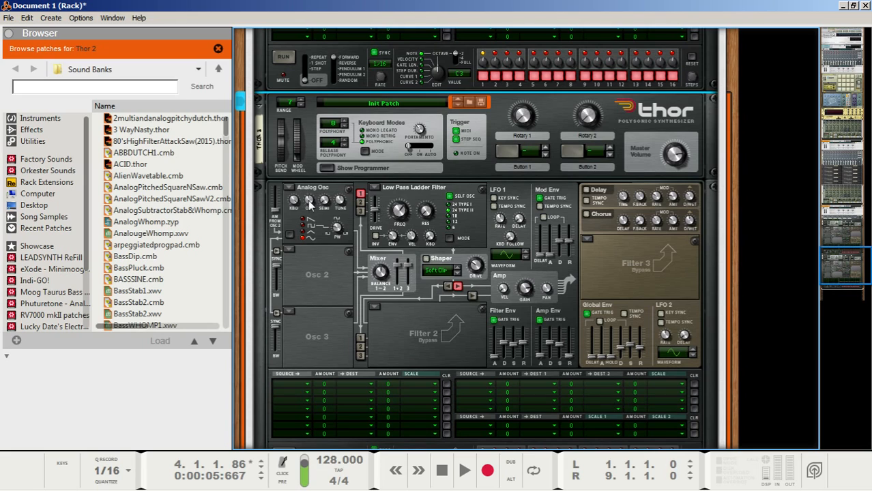
# On the second Thor, set oscillator 1's octave to 3, adjust the filter frequency, set amp envelope sustain to 0.0 dB and adjust its release
pyautogui.moveTo(309, 201); pyautogui.dragTo(310, 205)
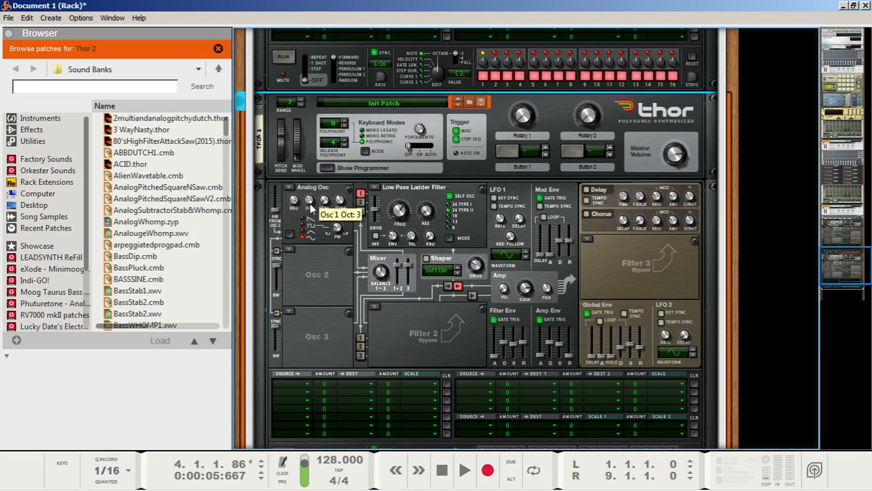
pyautogui.moveTo(403, 211); pyautogui.dragTo(405, 194)
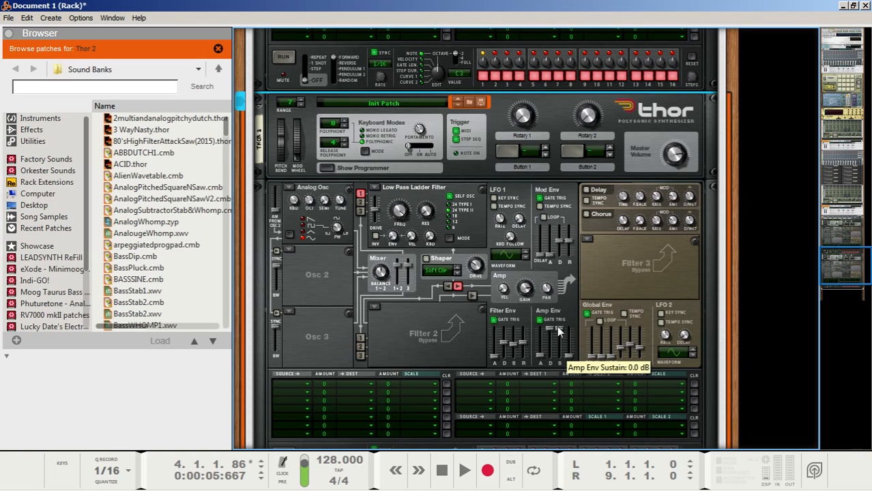
pyautogui.moveTo(569, 356); pyautogui.dragTo(540, 354)
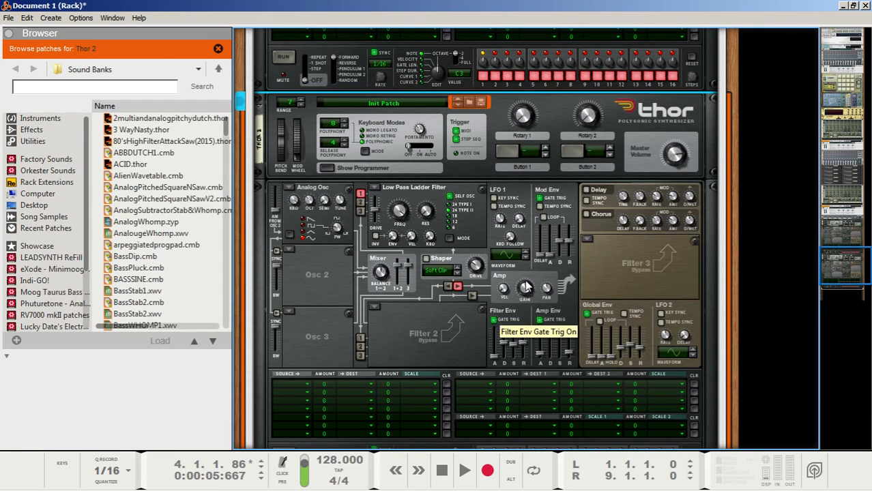
# Play the pattern from the start to hear both Thors together, and return the transport to the beginning
pyautogui.scroll(-1, 326, 287)
pyautogui.scroll(6, 327, 300)
pyautogui.scroll(-3, 336, 307)
pyautogui.scroll(-3, 337, 308)
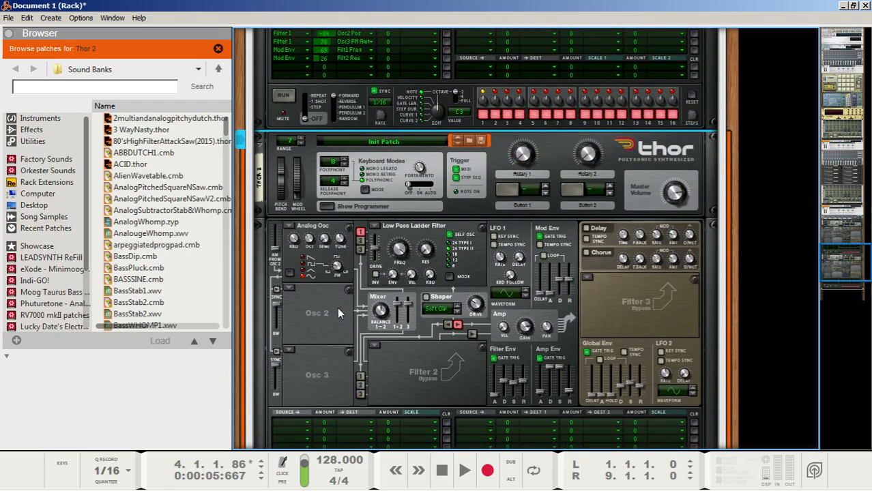
pyautogui.click(442, 473)
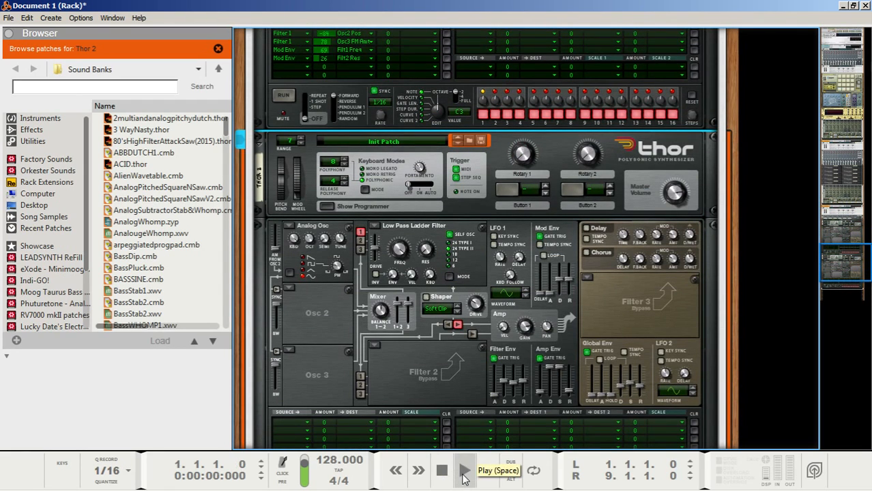
pyautogui.click(453, 480)
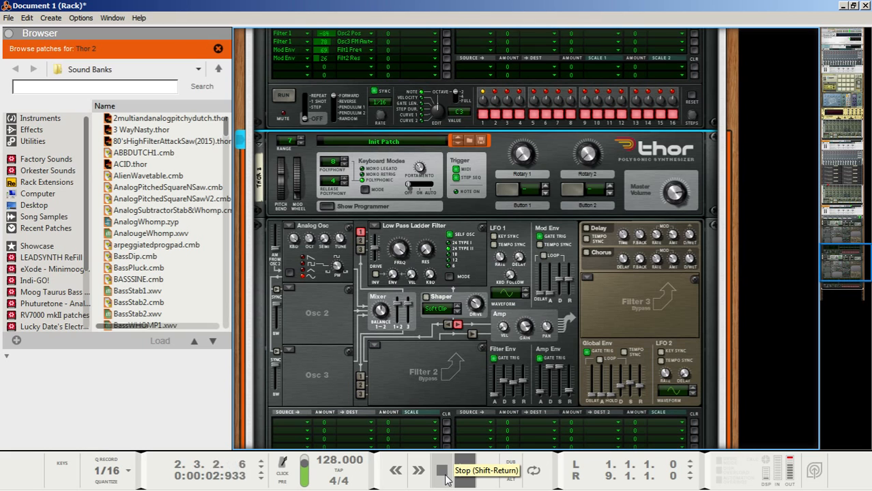
pyautogui.click(442, 471)
pyautogui.click(442, 471)
# Add an RV7000 MkII reverb to the first Thor inside the Combinator and show its remote programmer
pyautogui.scroll(5, 419, 349)
pyautogui.scroll(4, 418, 348)
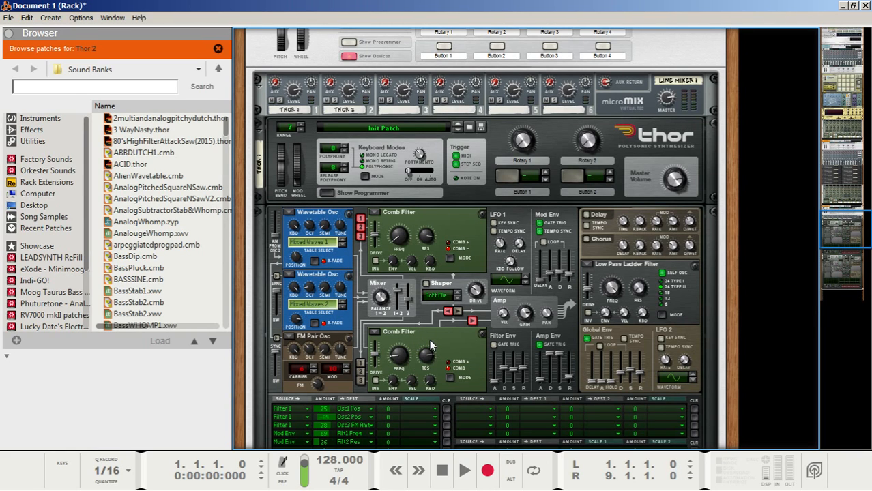
pyautogui.scroll(2, 429, 340)
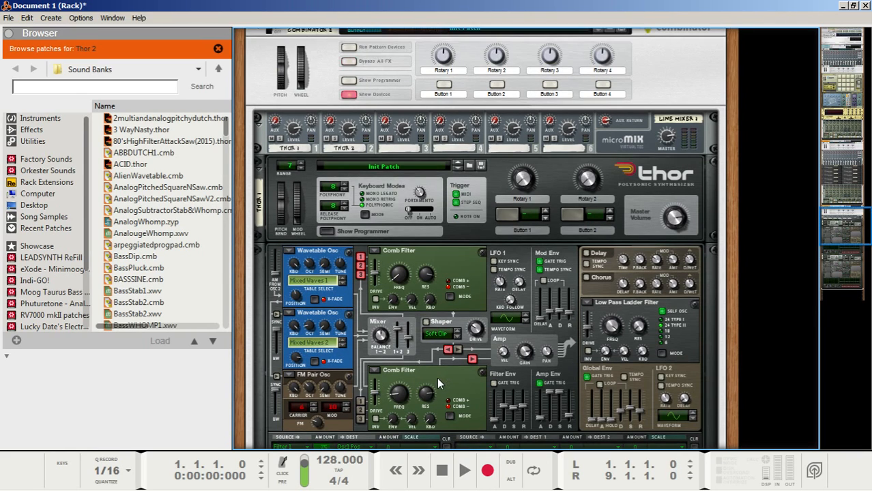
pyautogui.rightClick(455, 229)
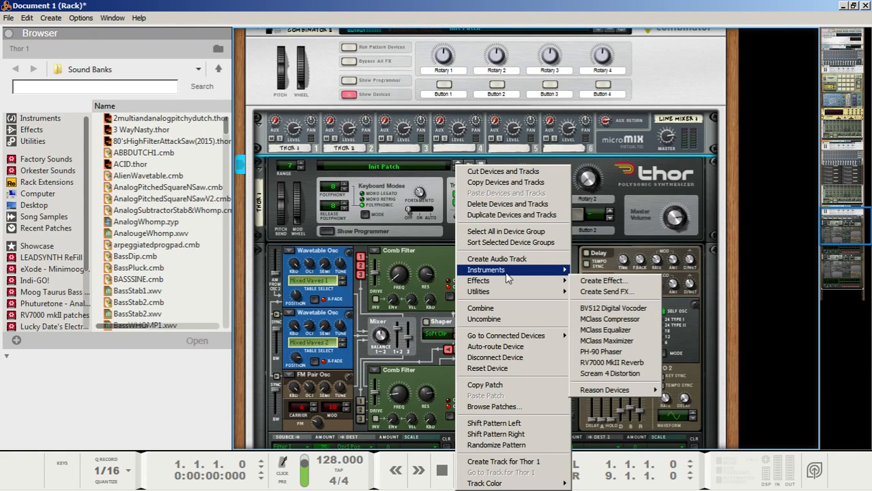
pyautogui.moveTo(508, 286)
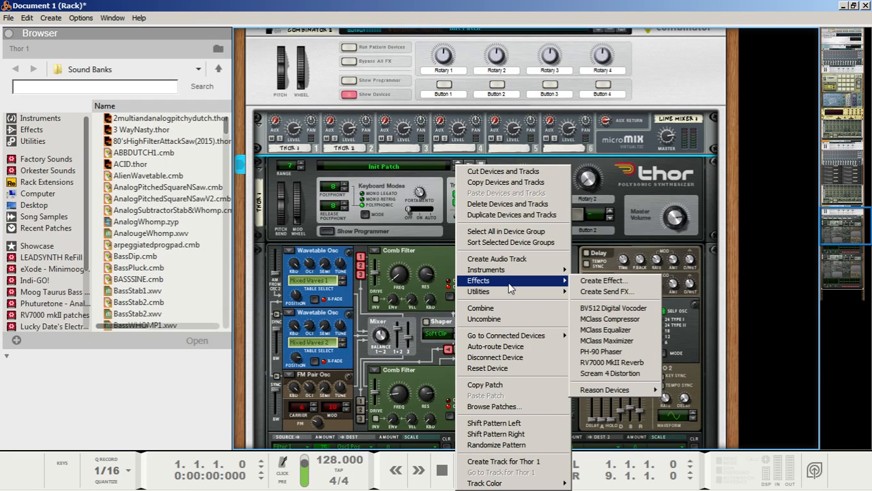
pyautogui.click(618, 363)
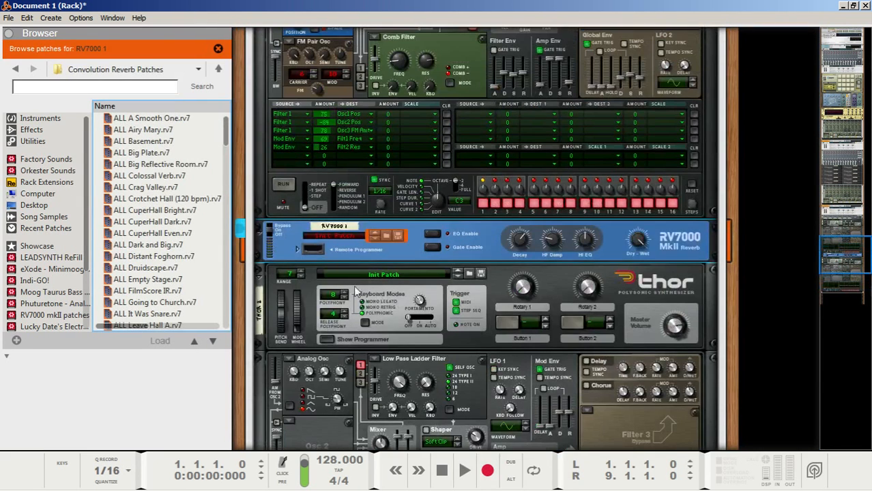
pyautogui.click(297, 249)
# Lower the RV7000 reverb's dry/wet mix and decay, and adjust its HF damping
pyautogui.scroll(3, 309, 260)
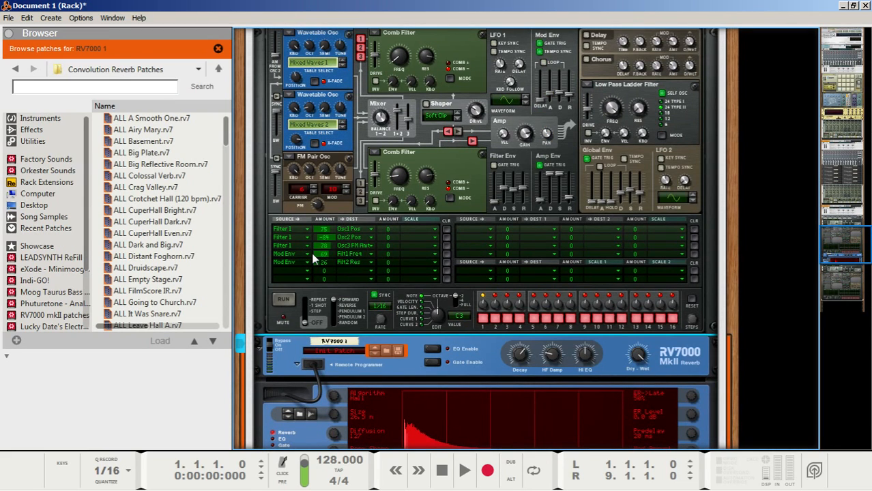
pyautogui.moveTo(636, 355); pyautogui.dragTo(636, 380)
pyautogui.moveTo(517, 355); pyautogui.dragTo(517, 372)
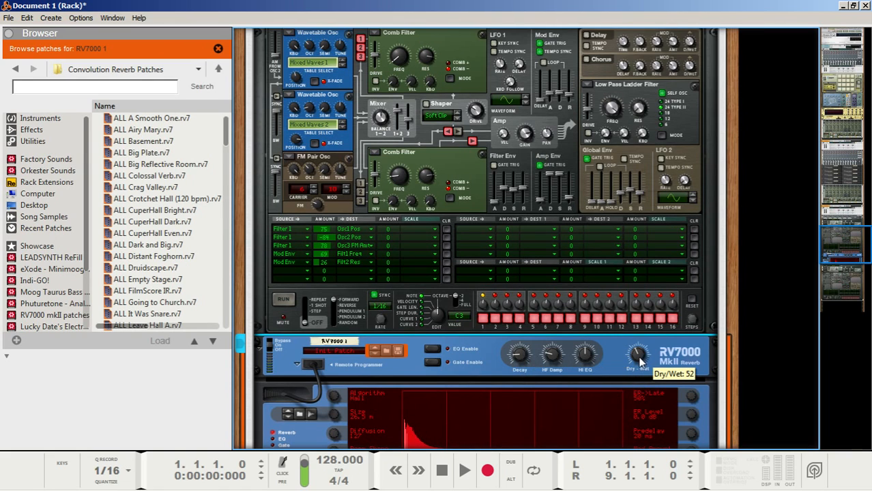
pyautogui.moveTo(637, 359); pyautogui.dragTo(636, 360)
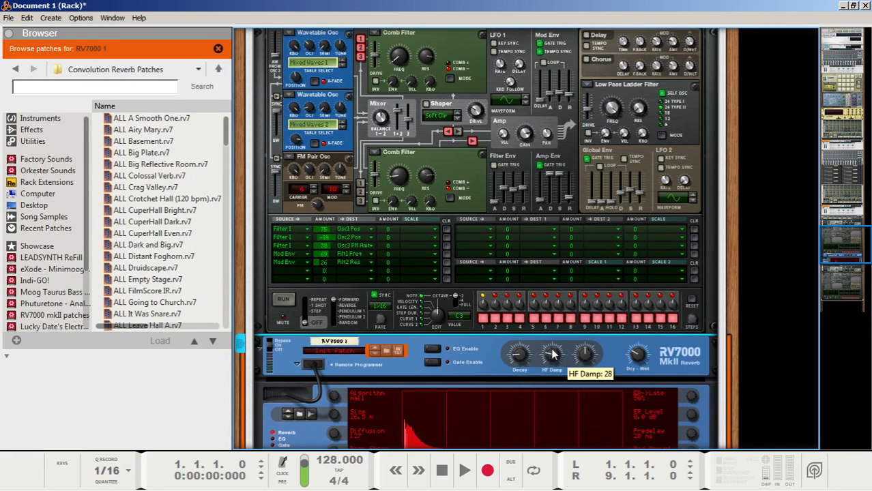
pyautogui.moveTo(555, 359); pyautogui.dragTo(560, 339)
# Play the pattern to hear the reverb on the first Thor, stop playback and return to the beginning
pyautogui.scroll(-3, 428, 347)
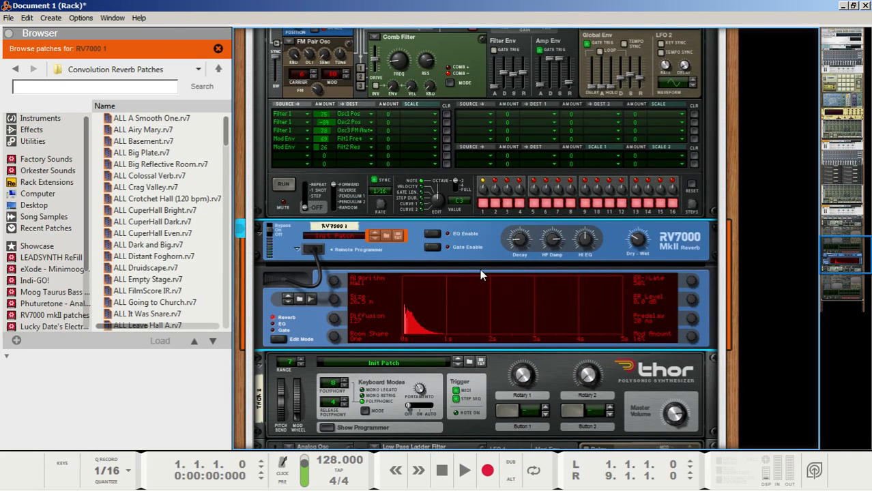
pyautogui.press('space')
pyautogui.scroll(8, 469, 270)
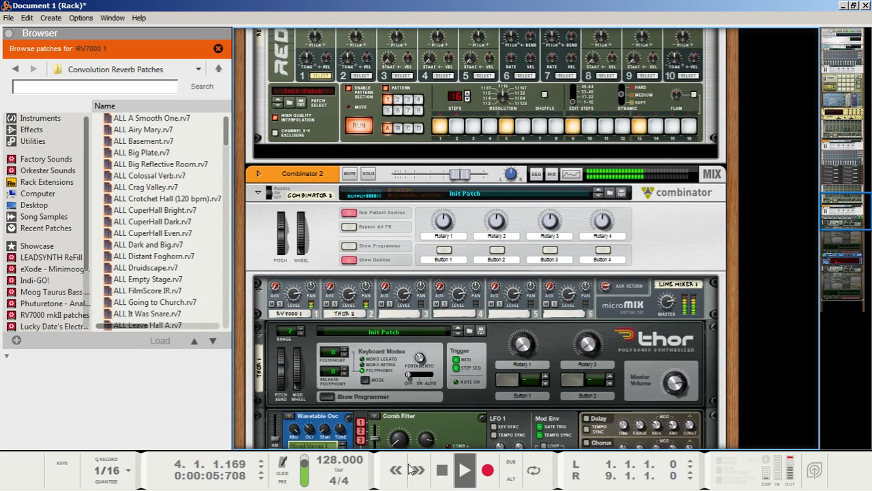
pyautogui.click(448, 477)
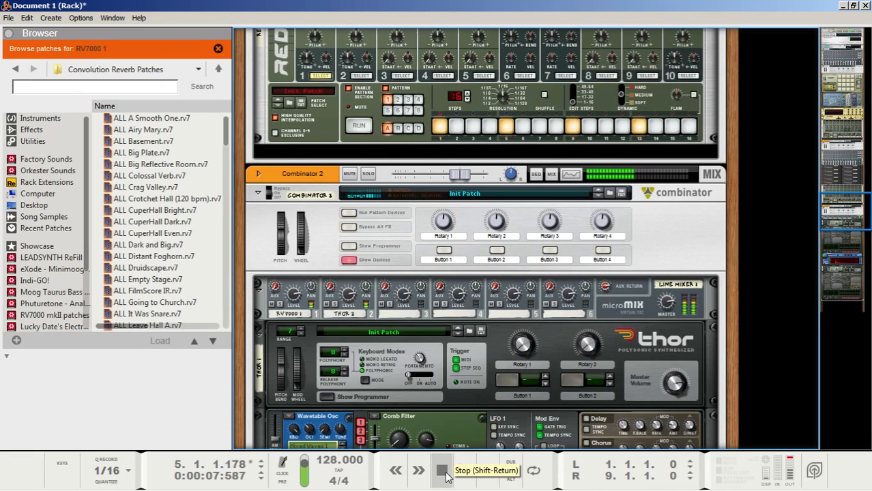
pyautogui.click(448, 477)
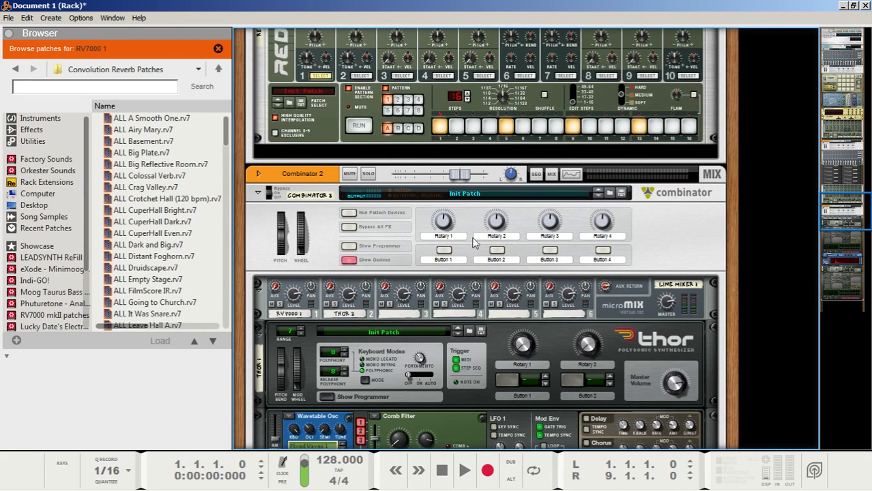
pyautogui.scroll(-5, 471, 242)
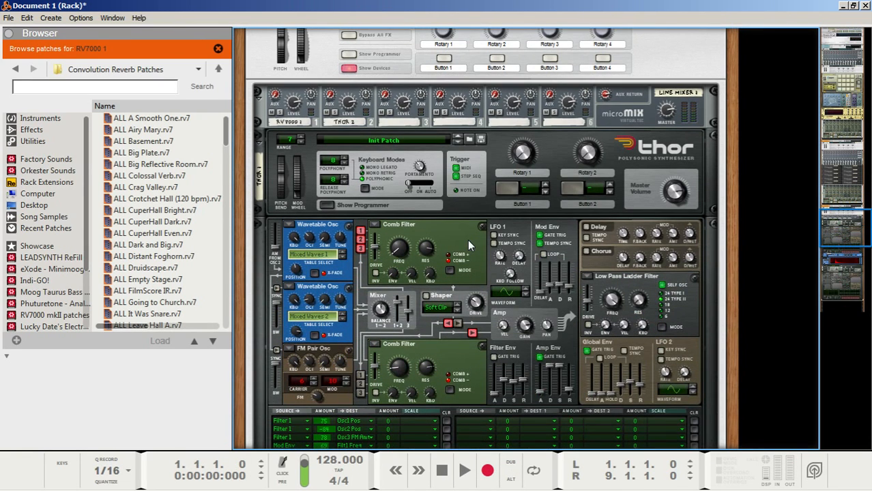